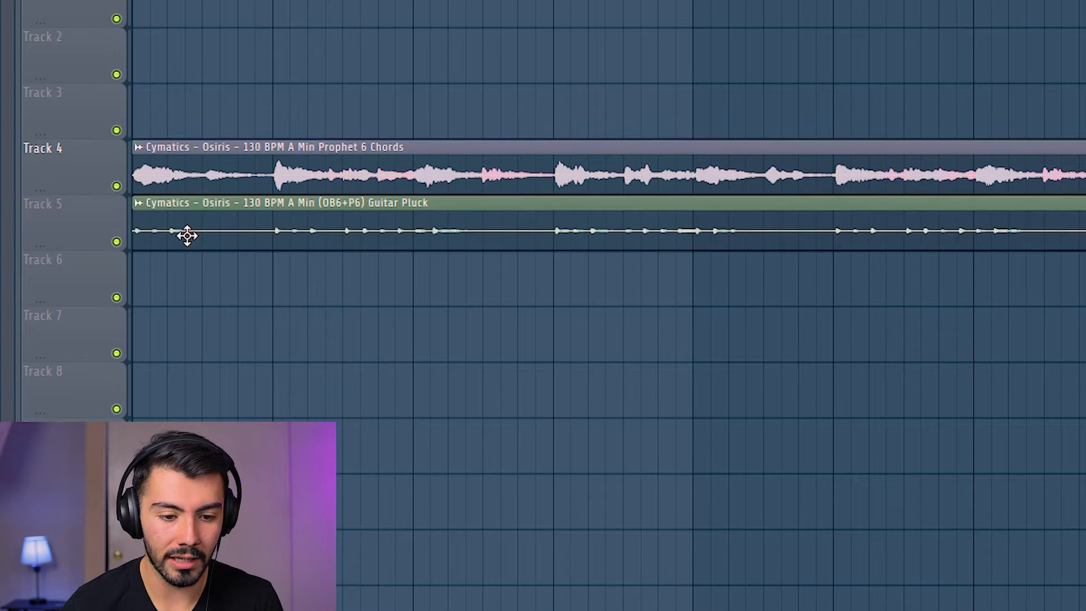
Consolidate Track 4 from the track start into a single audio clip.
right_click(89, 158)
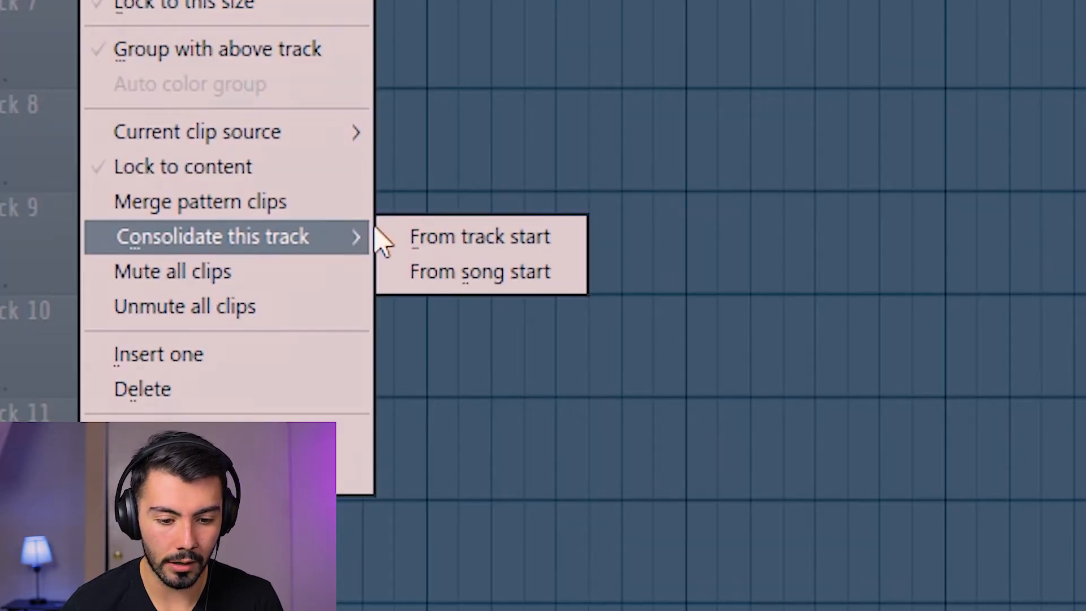
click(396, 239)
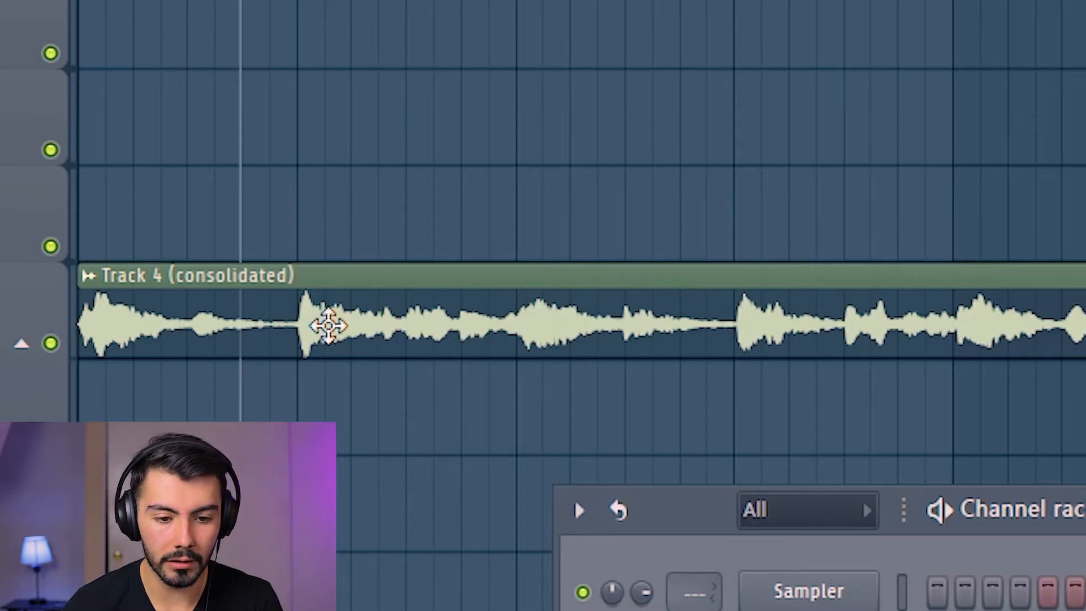
Load the consolidated Track 4 clip into the slicer divided by beats and raise the slicer's attack slightly.
drag(328, 326, 303, 369)
double_click(303, 351)
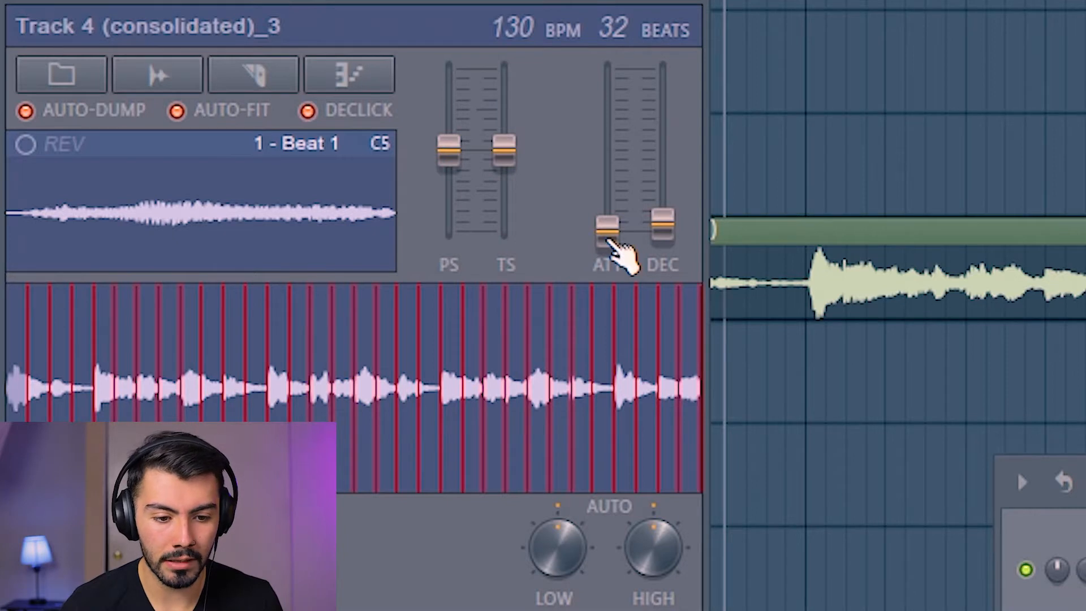
drag(607, 229, 607, 224)
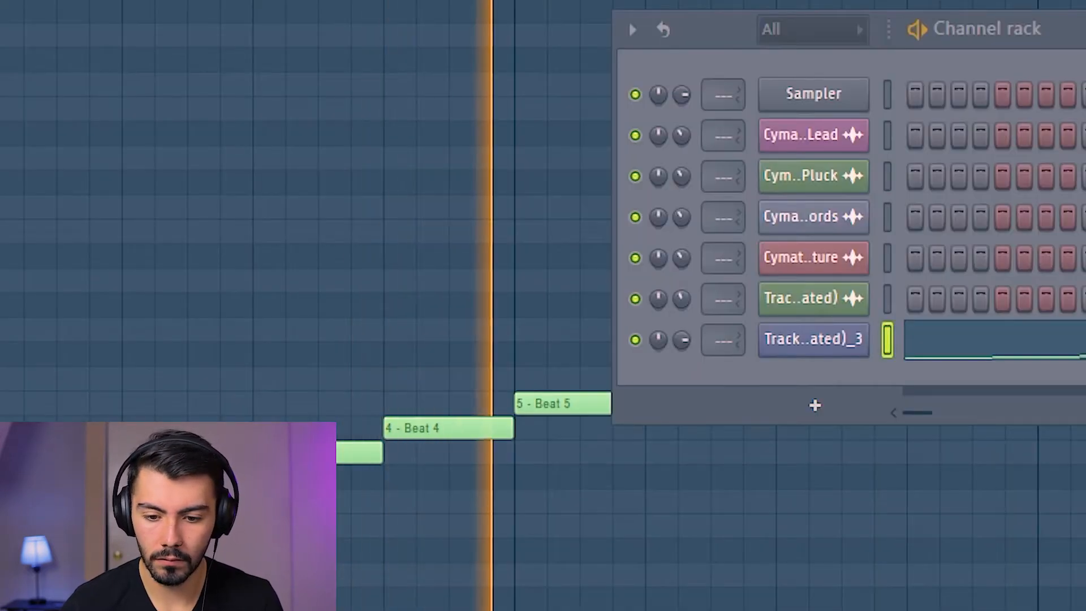
Rearrange the slice notes in the piano roll to the order Beat 1, 3, 6, 5, 11, 12, 13, 18 and play them.
key(F6)
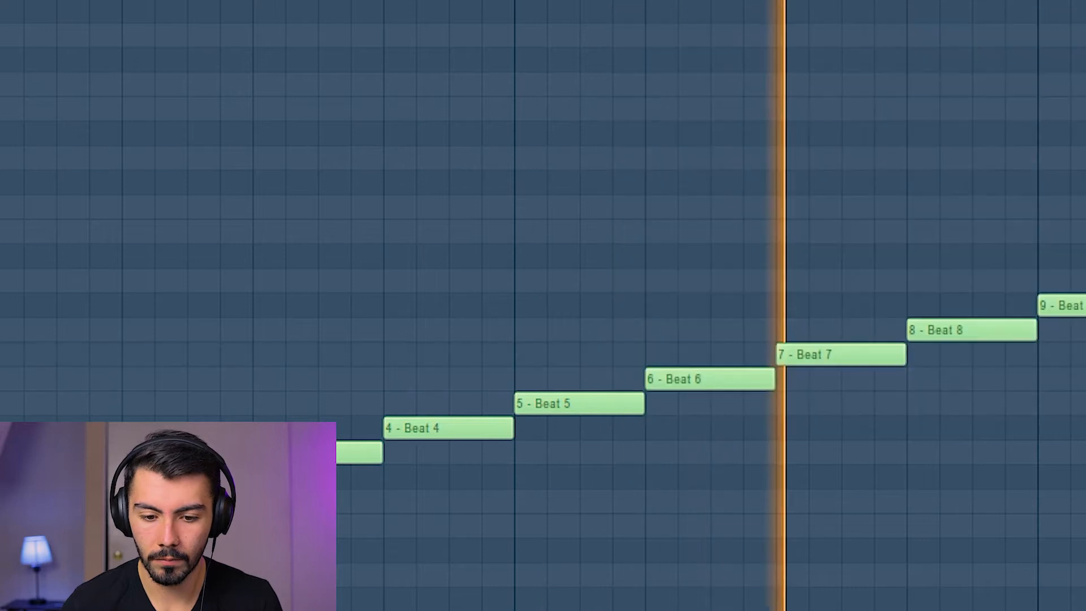
scroll(566, 282, down, 3)
scroll(566, 283, up, 3)
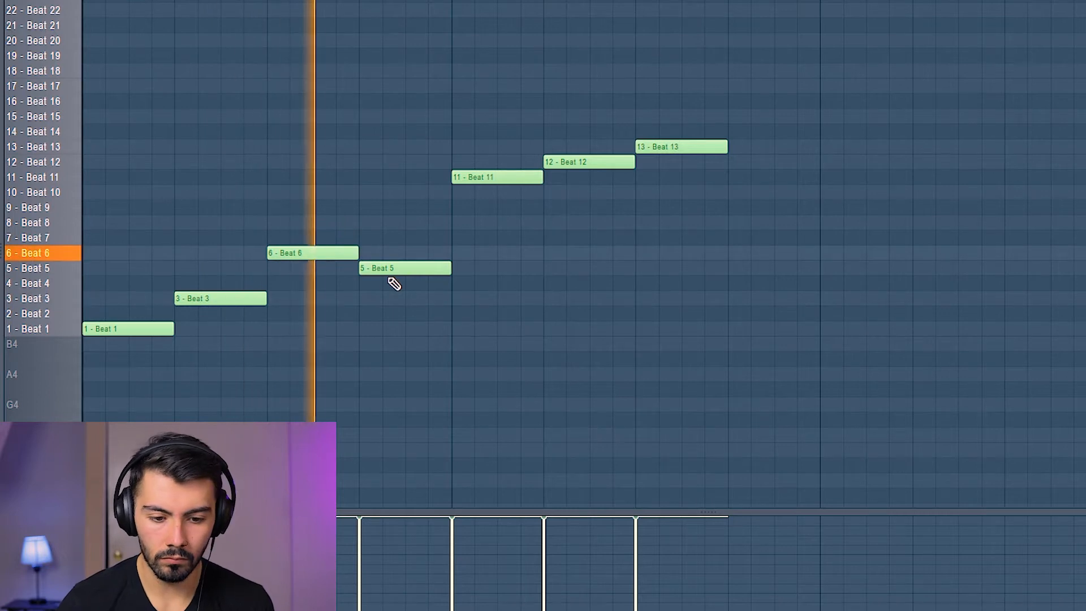
click(739, 192)
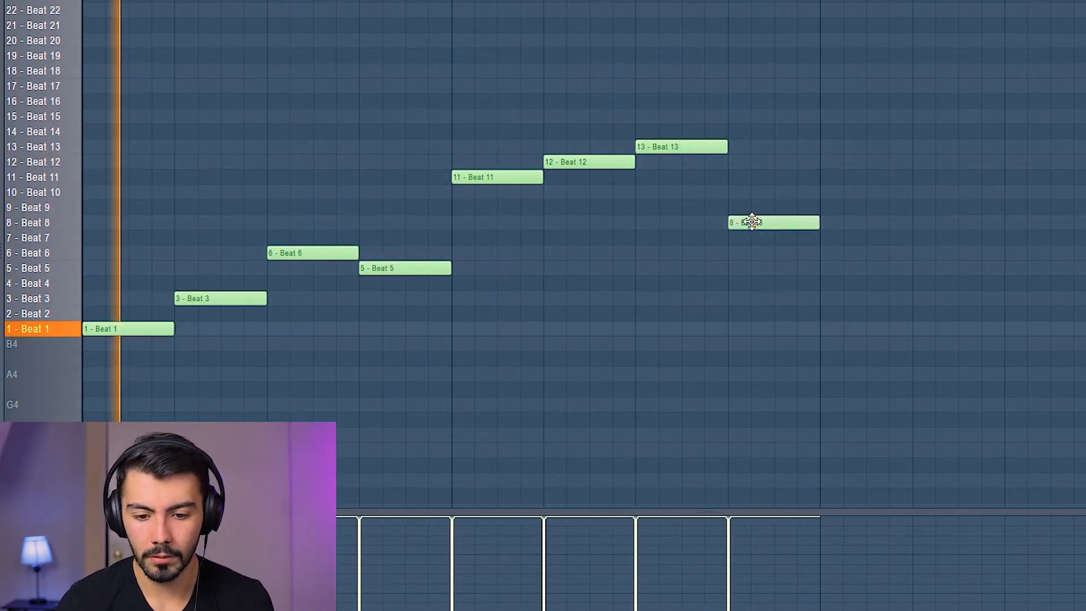
drag(753, 222, 757, 205)
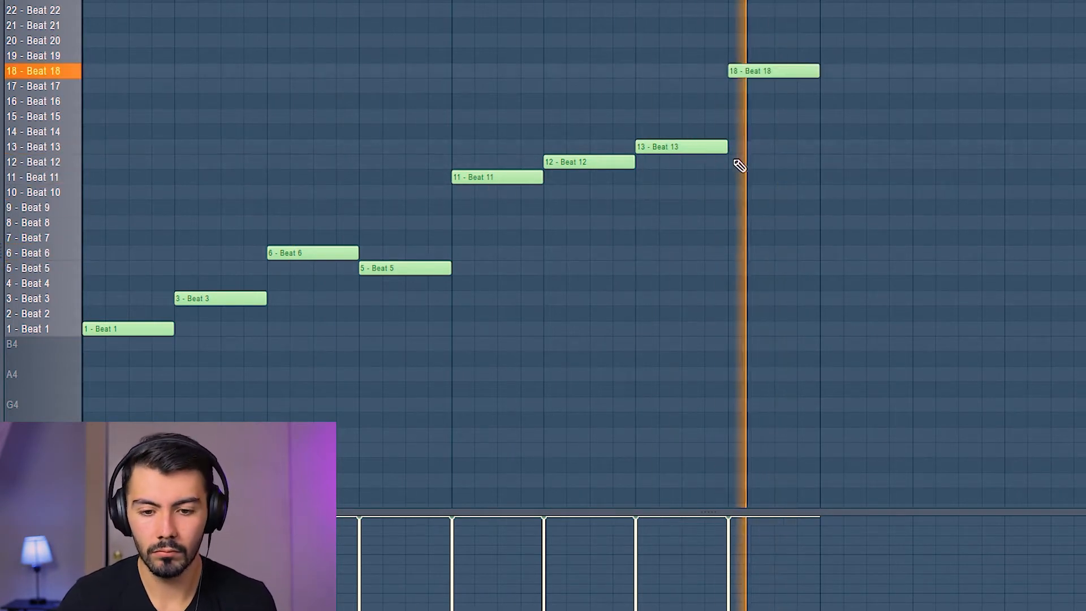
key(space)
Duplicate the eight-slice sequence, change the copy's last two slices to Beat 15 and Beat 16, and play it.
scroll(84, 85, down, 2)
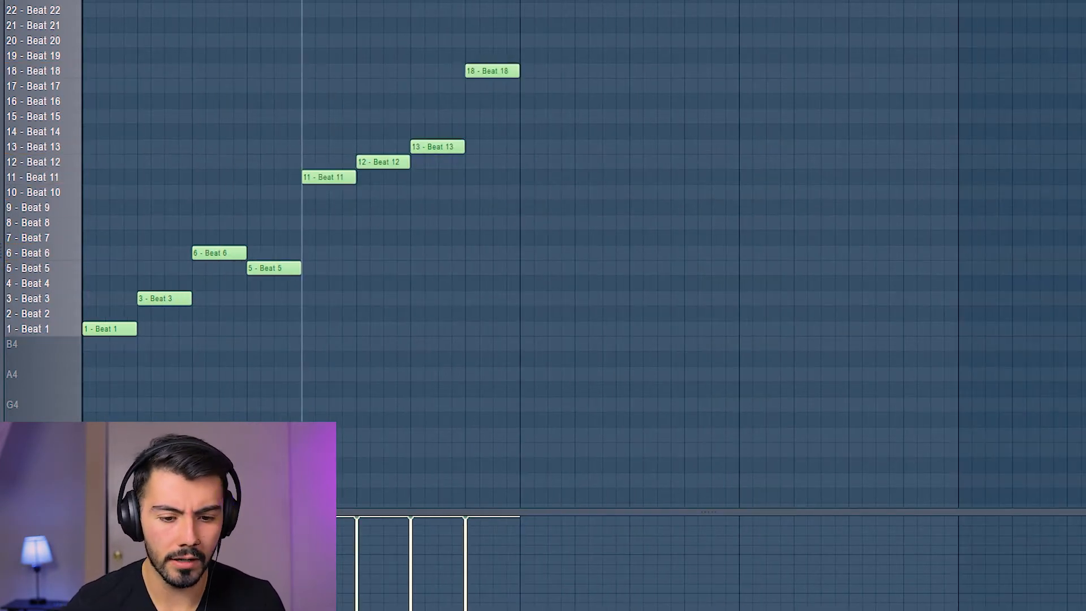
key(ctrl+b)
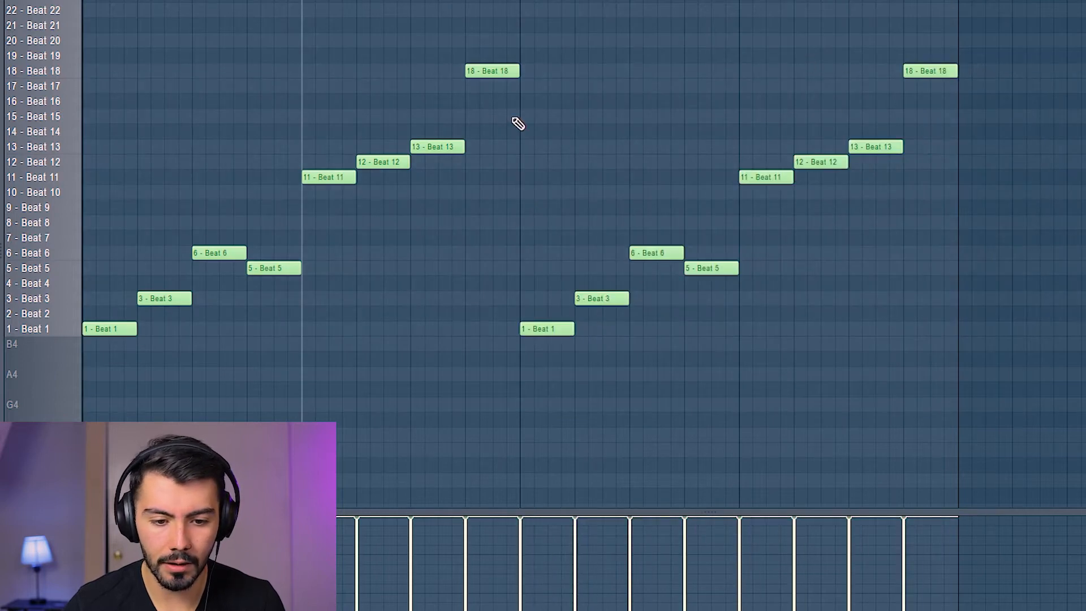
drag(934, 71, 942, 111)
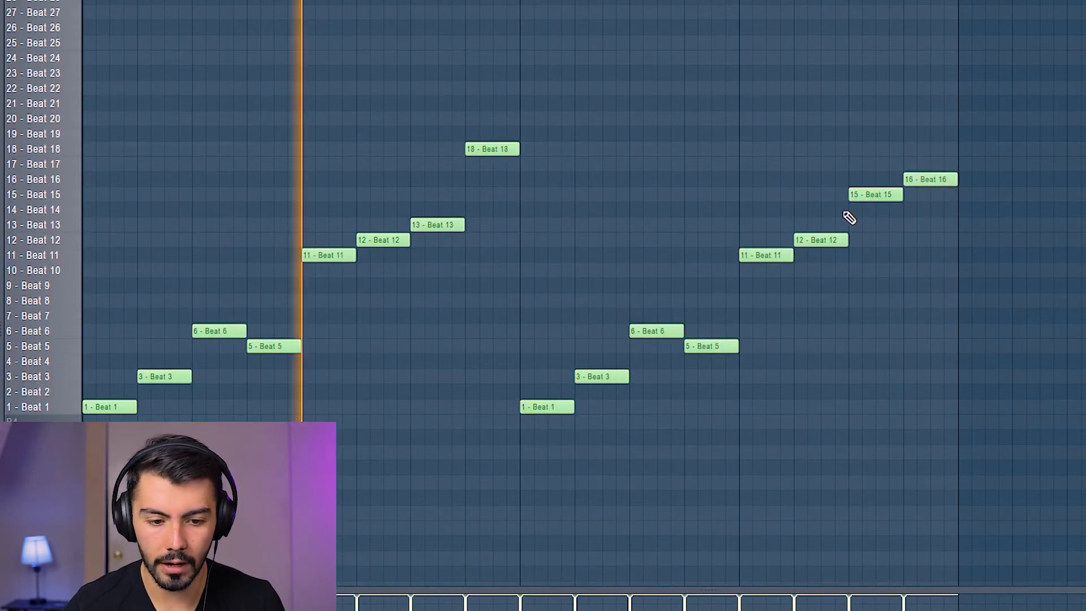
key(space)
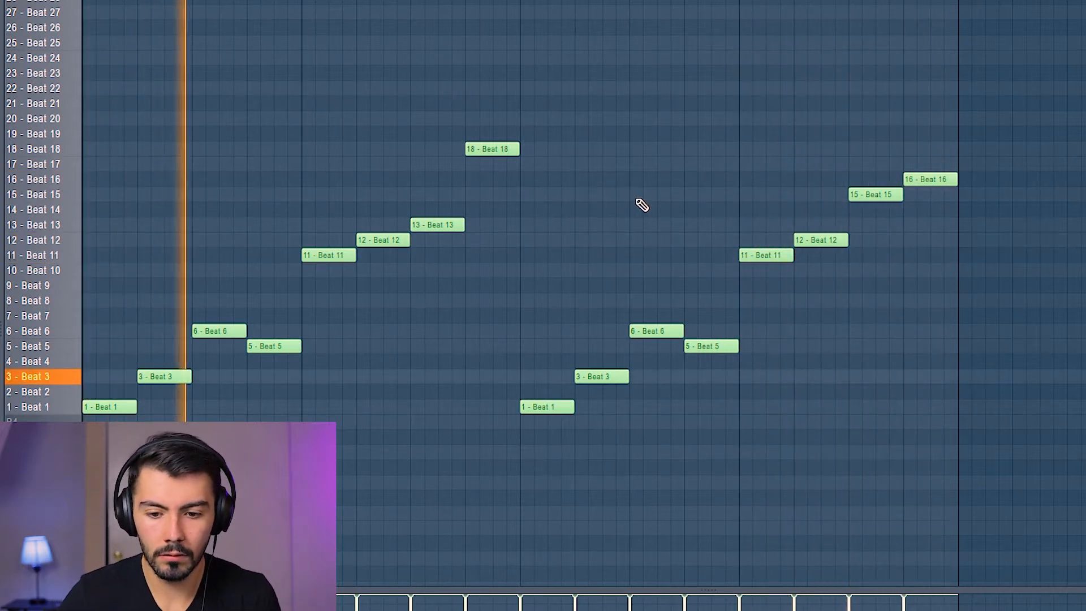
Duplicate the whole slice sequence and move the last slice before bar 5 to Beat 27, then close the slicer window.
drag(864, 548, 84, 97)
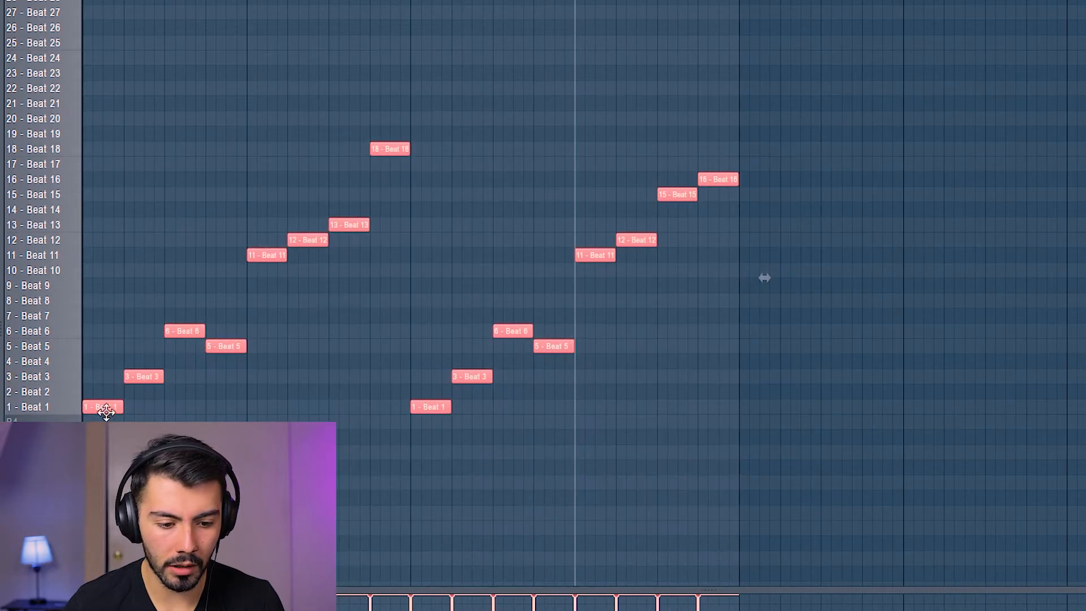
key(ctrl+b)
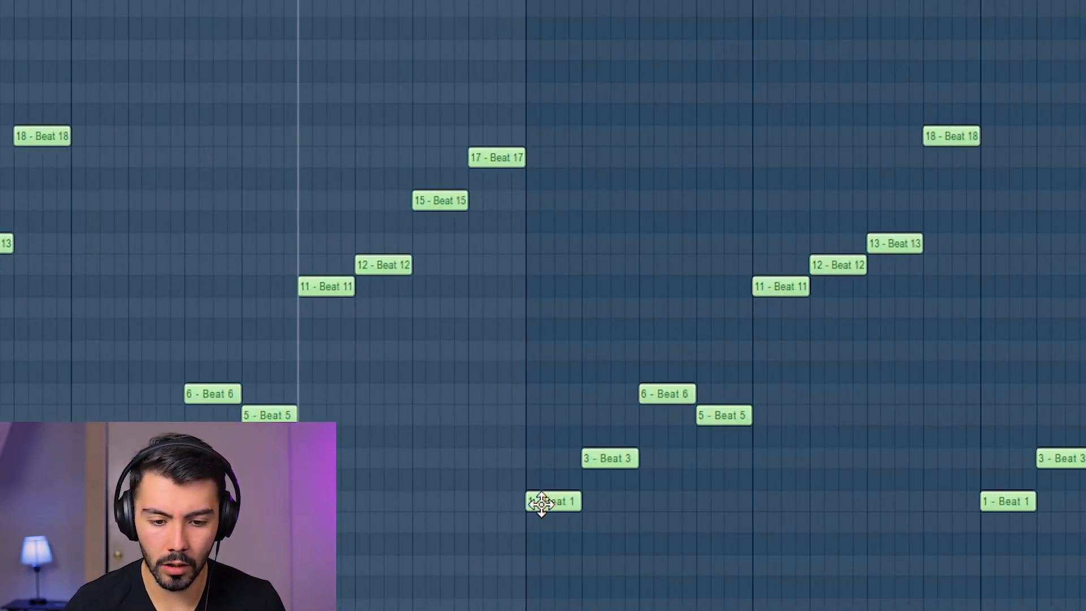
click(498, 274)
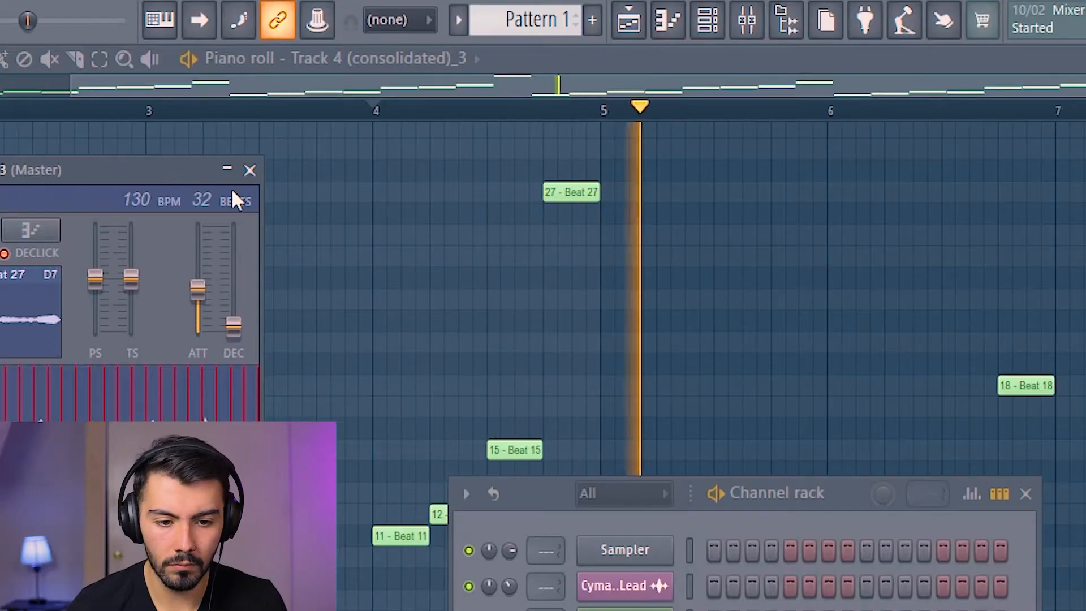
click(250, 169)
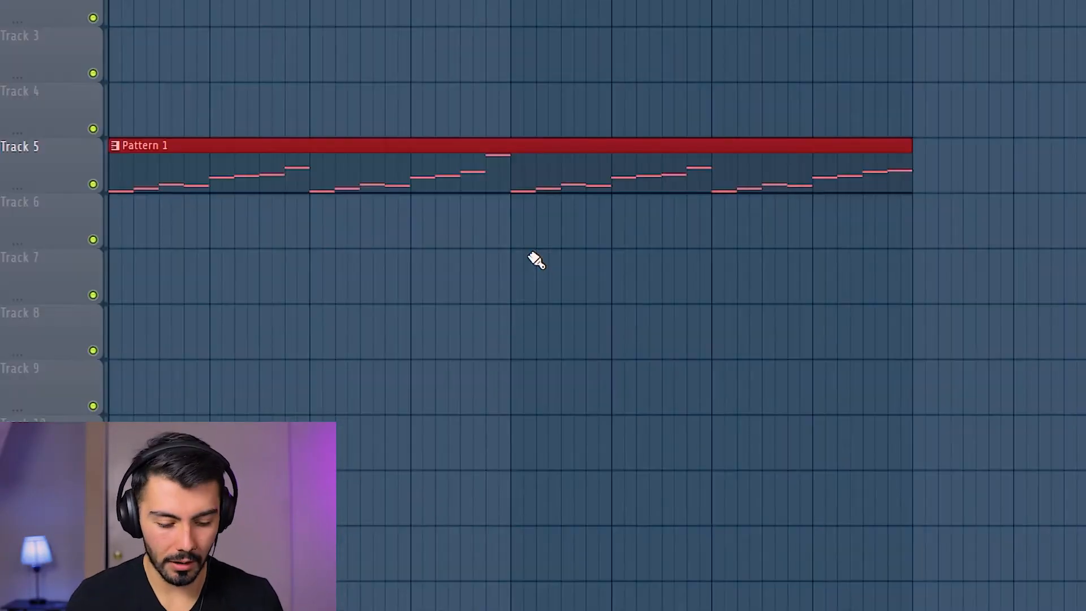
Consolidate the Pattern 1 clip on Track 5 by rendering it to a 16Bit int stereo WAV.
key(ctrl+alt+c)
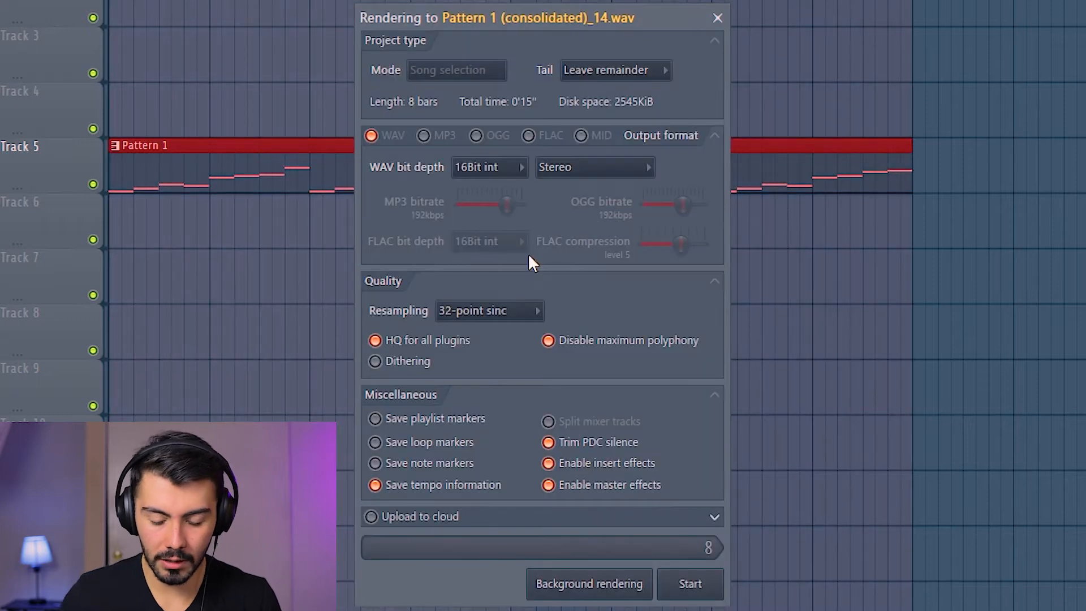
click(701, 586)
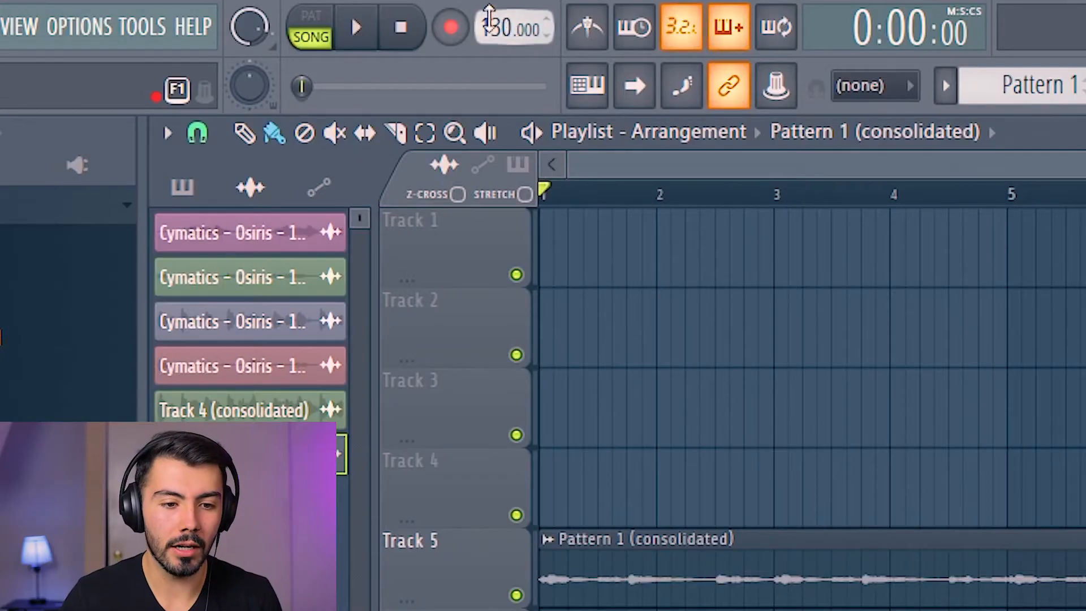
Set the project tempo to 120 BPM and play the consolidated pattern.
right_click(489, 19)
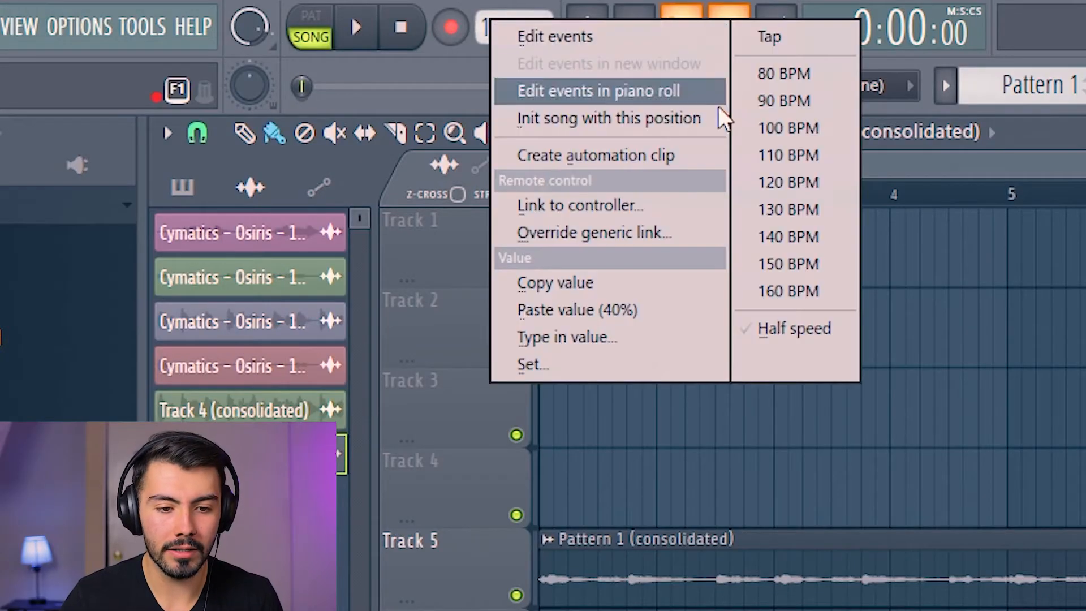
click(809, 210)
key(space)
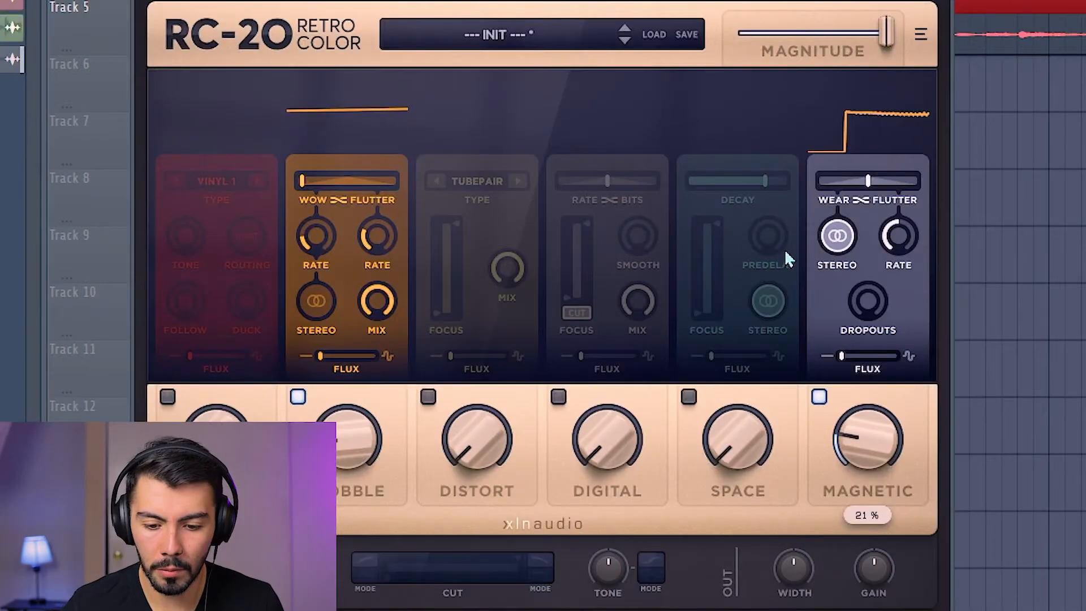
Place the Cymatics Osiris 130 BPM A Min OB-6 Bass loop on Track 6 from bar 1 and check its sample settings.
click(369, 398)
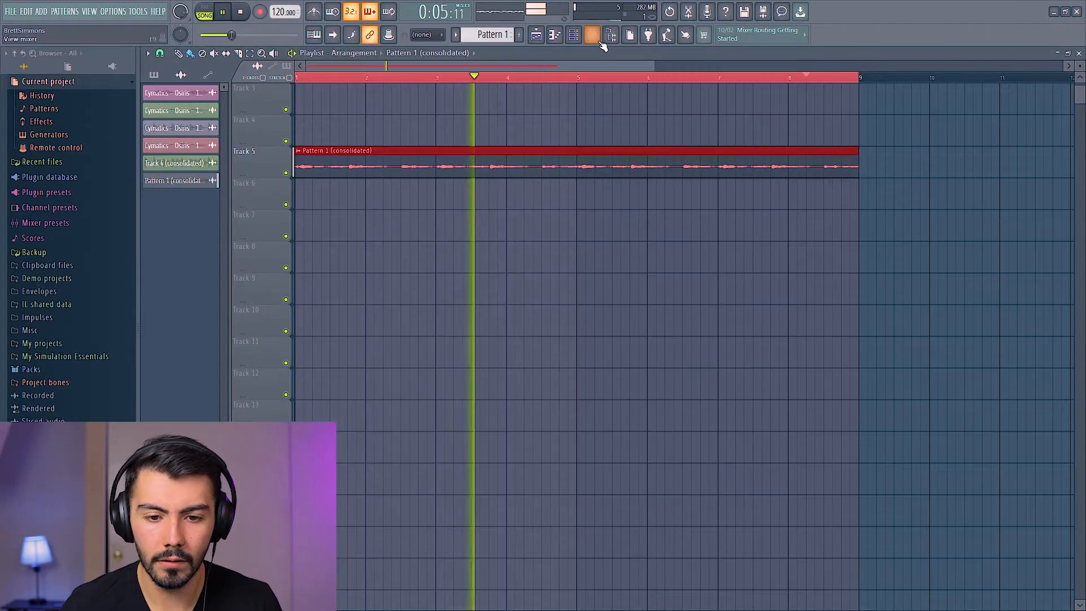
key(F9)
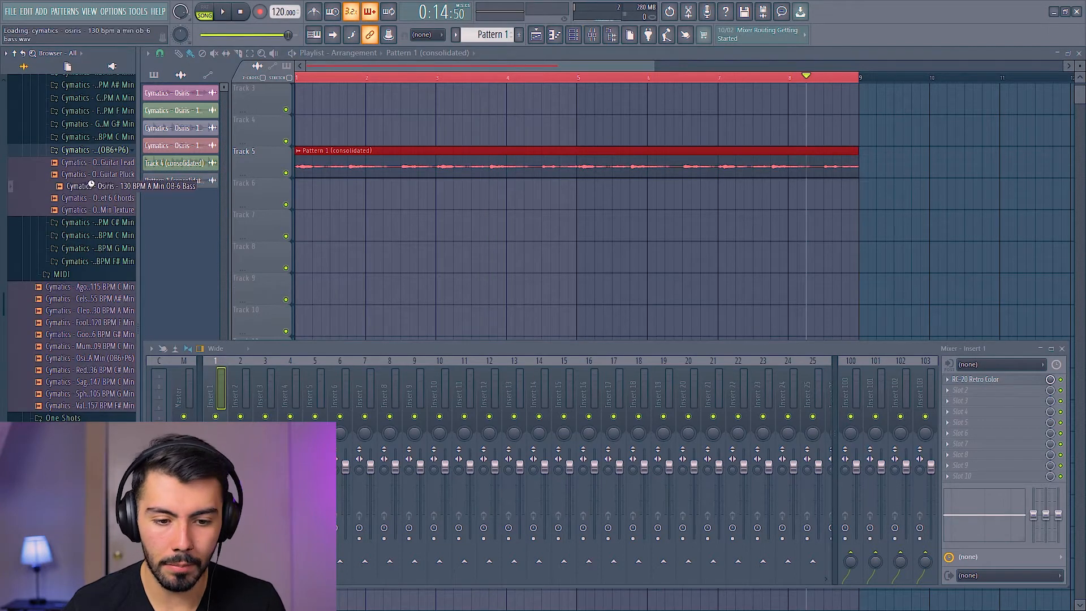
drag(285, 191, 291, 193)
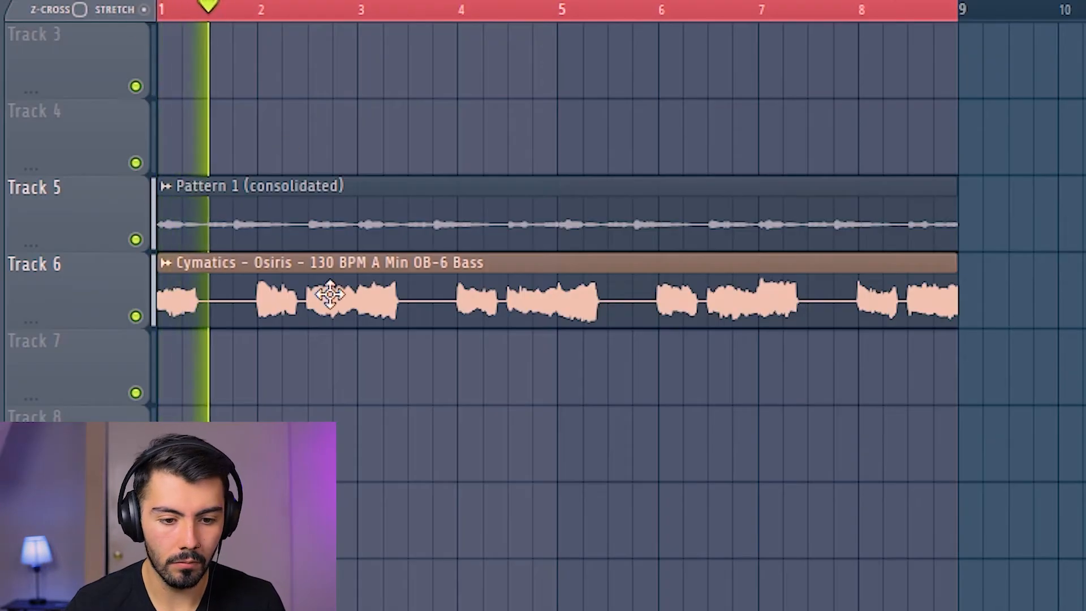
double_click(391, 280)
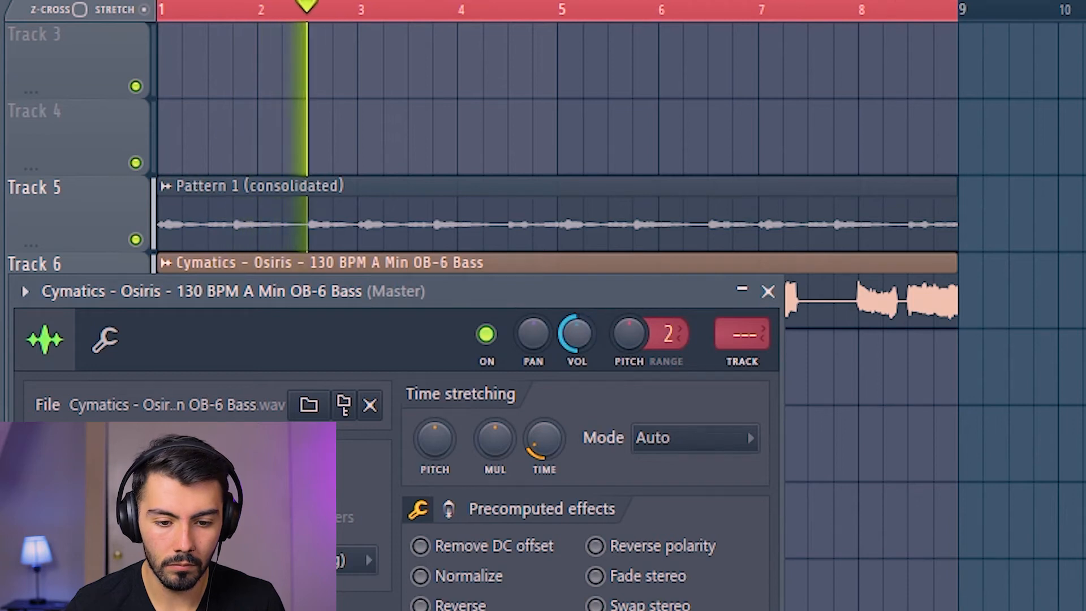
click(769, 293)
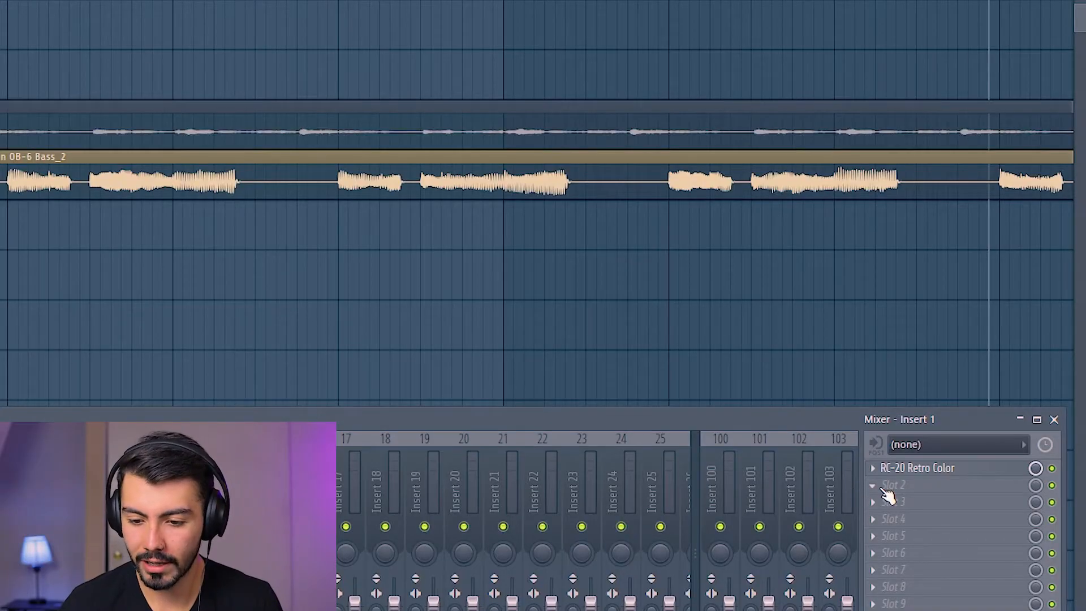
Load FabFilter Pro-R into slot 2 of mixer Insert 1 and hide the channel rack.
click(885, 492)
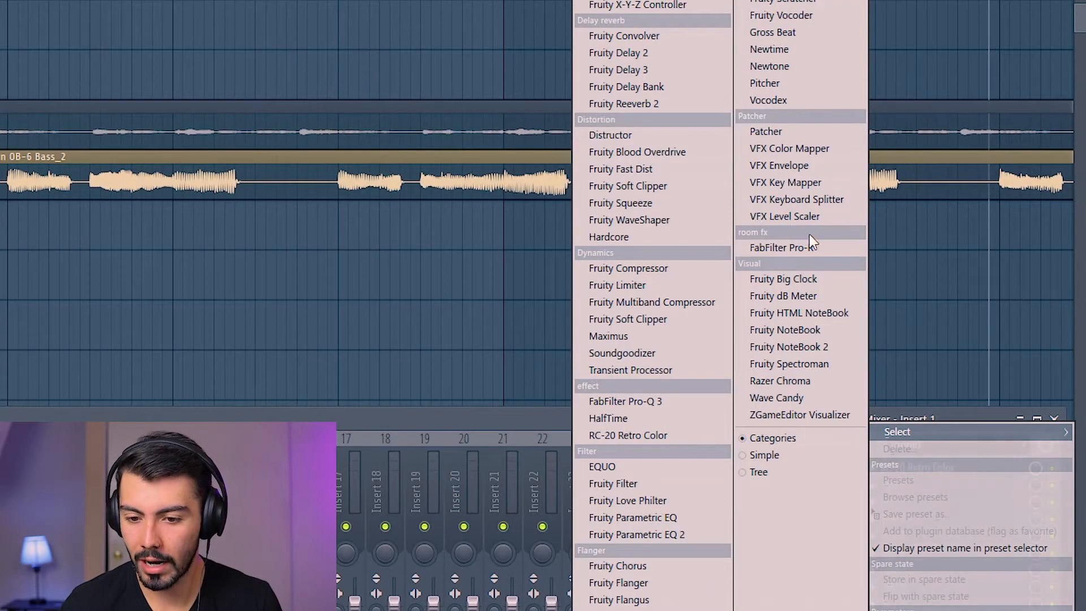
click(809, 249)
mouse_move(760, 103)
mouse_down()
mouse_move(741, 49)
mouse_move(750, 97)
mouse_up()
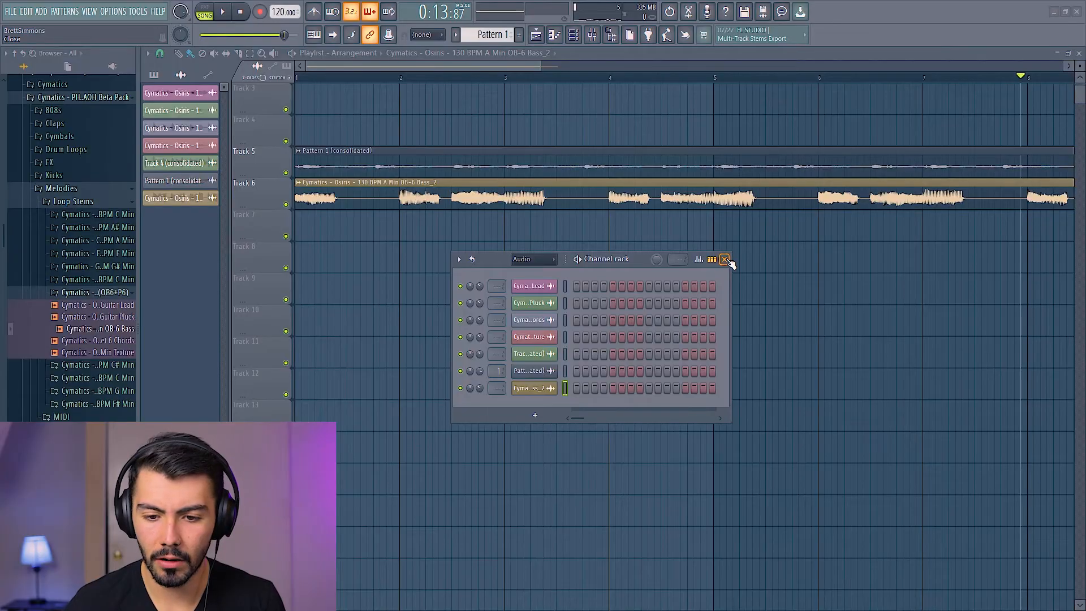
click(725, 259)
scroll(647, 249, down, 3)
scroll(441, 176, up, 1)
drag(425, 67, 390, 66)
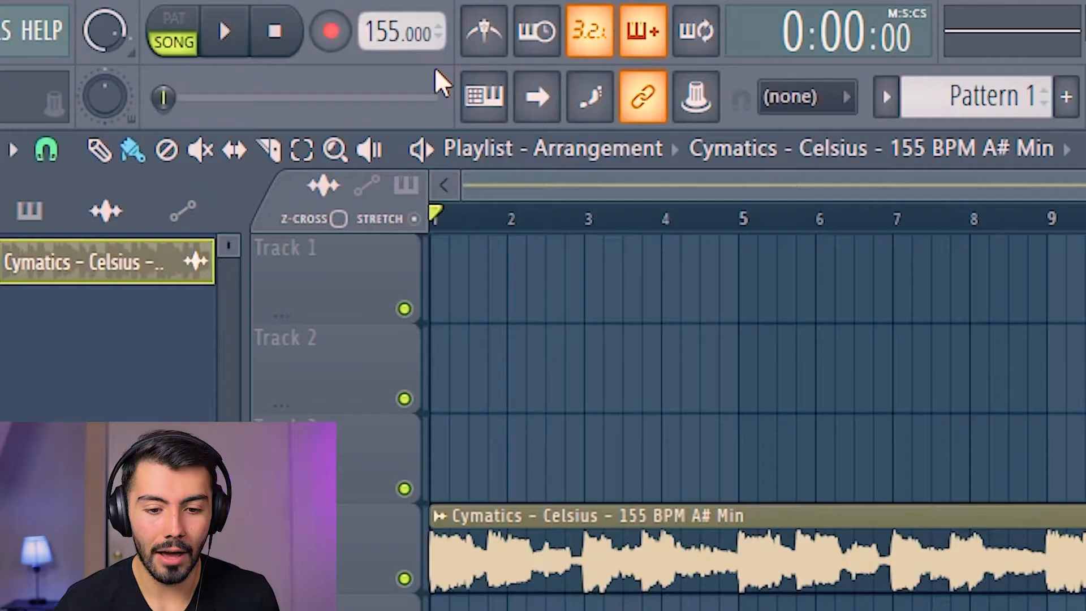
Set the tempo of the Celsius loop project to 130 BPM and close the loop's sample settings.
right_click(387, 39)
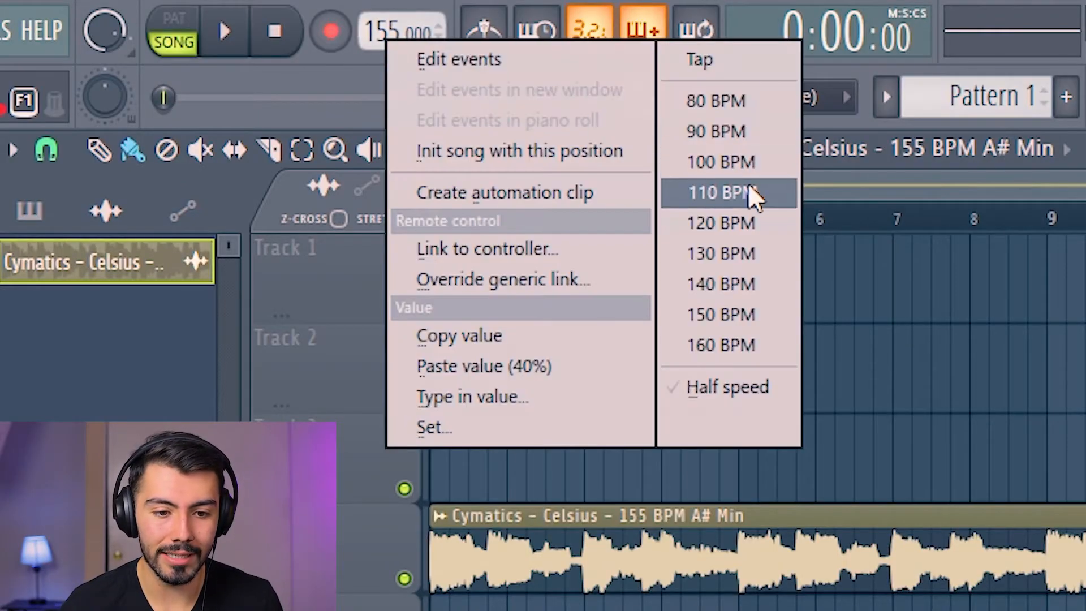
click(741, 252)
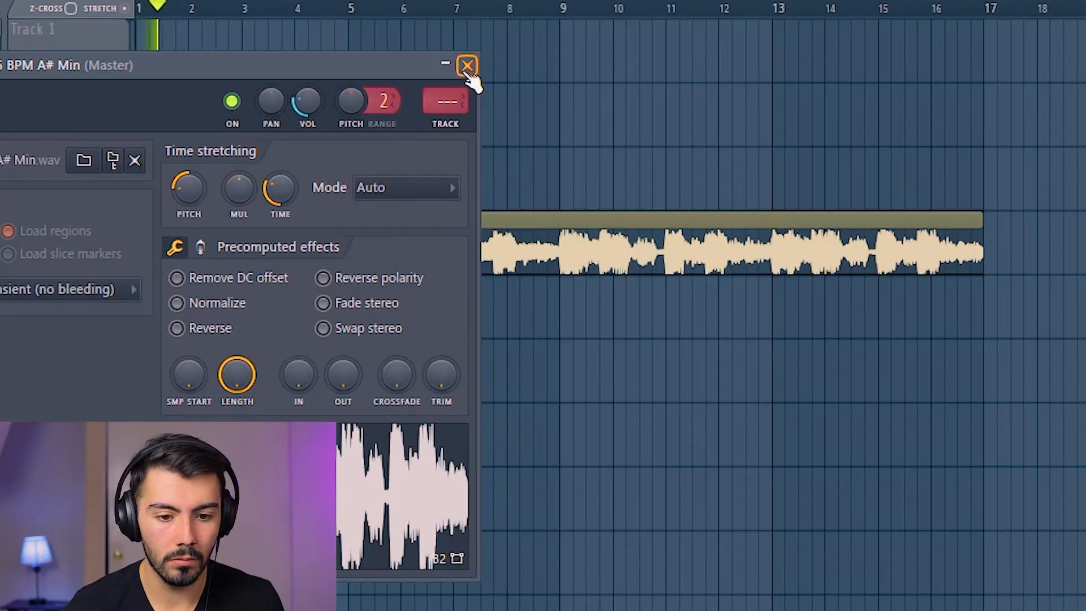
click(466, 69)
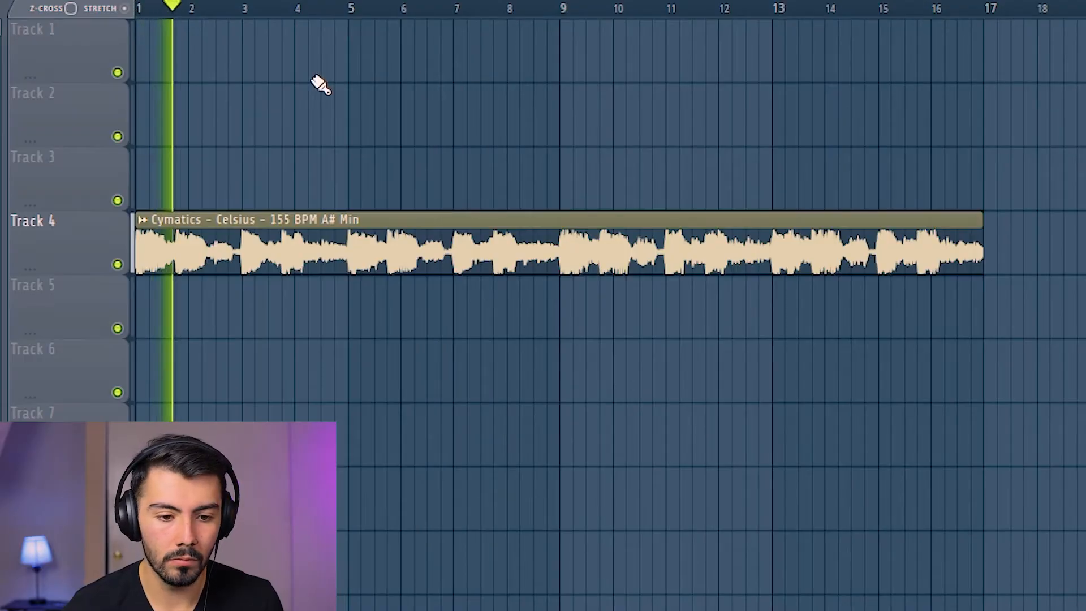
Set the tempo of the Celsius loop project to 90 BPM.
scroll(251, 54, up, 3)
drag(299, 2, 237, 1)
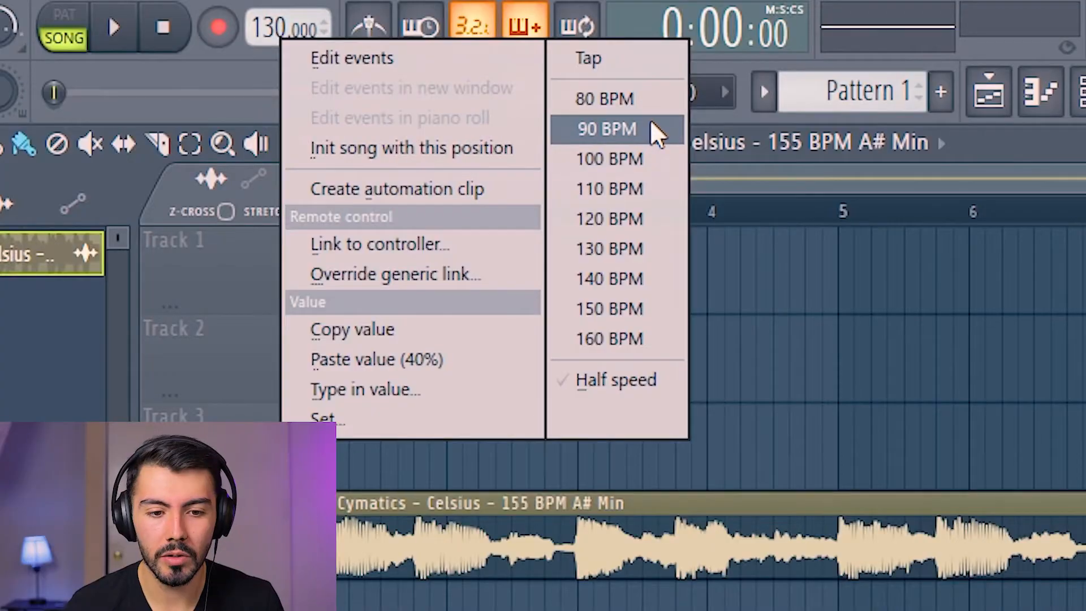
click(628, 126)
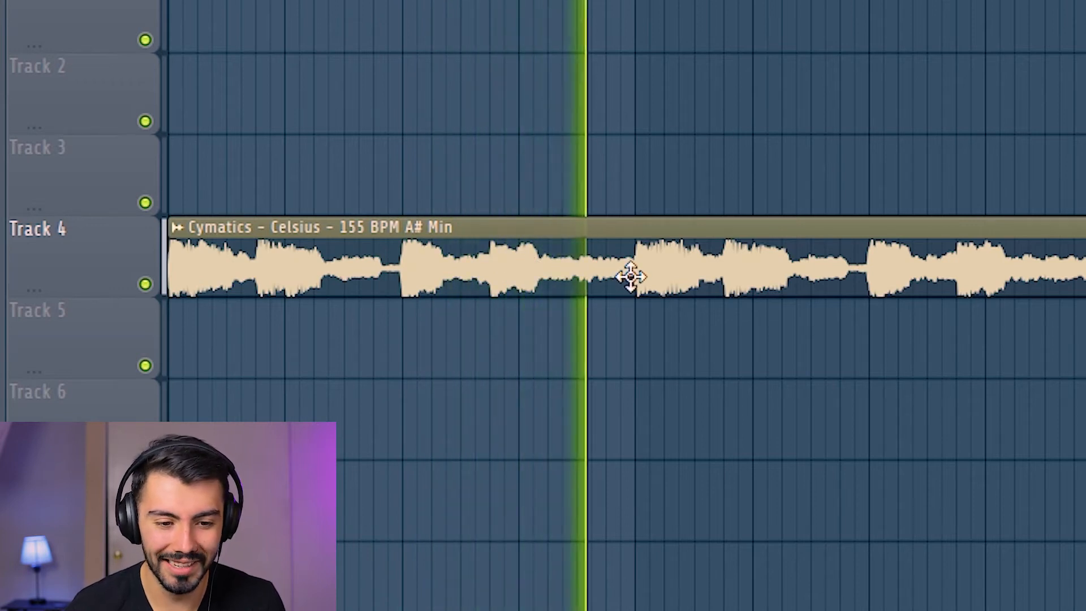
Hide the channel rack to clear the view of the vocal and chord stems in the playlist.
right_click(189, 93)
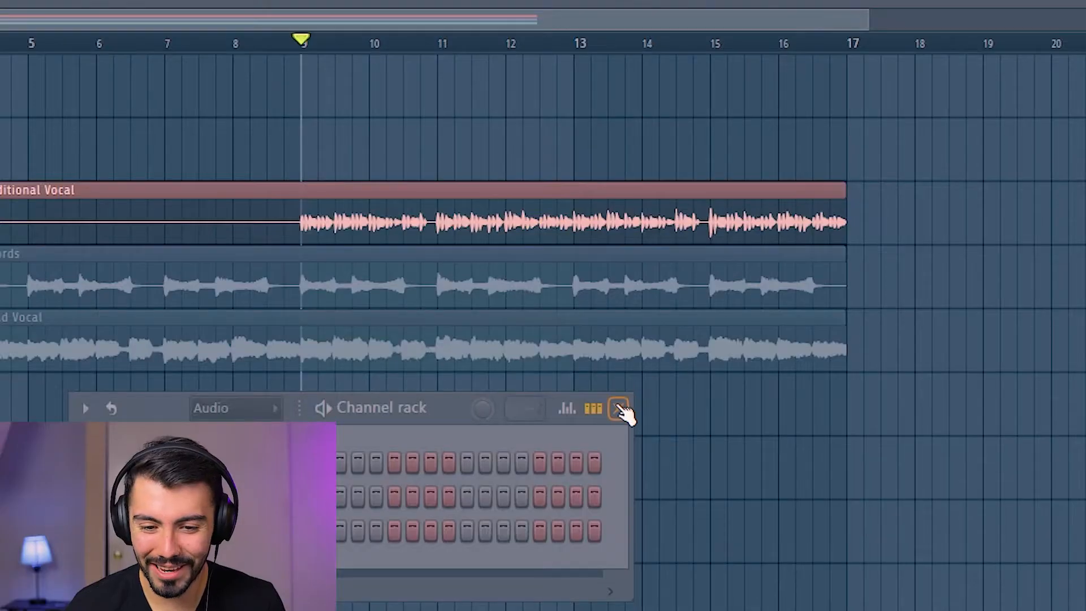
click(619, 409)
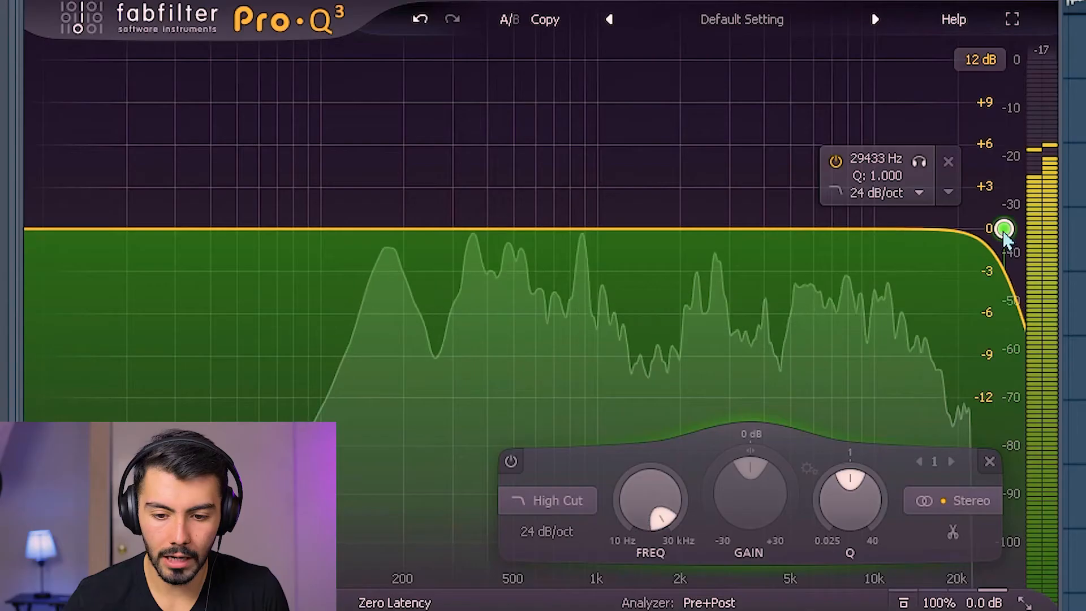
Adjust the high-cut filter in Pro-Q 3 and add a low-cut filter at the low end of the spectrum.
drag(656, 501, 679, 557)
click(70, 230)
drag(70, 229, 121, 229)
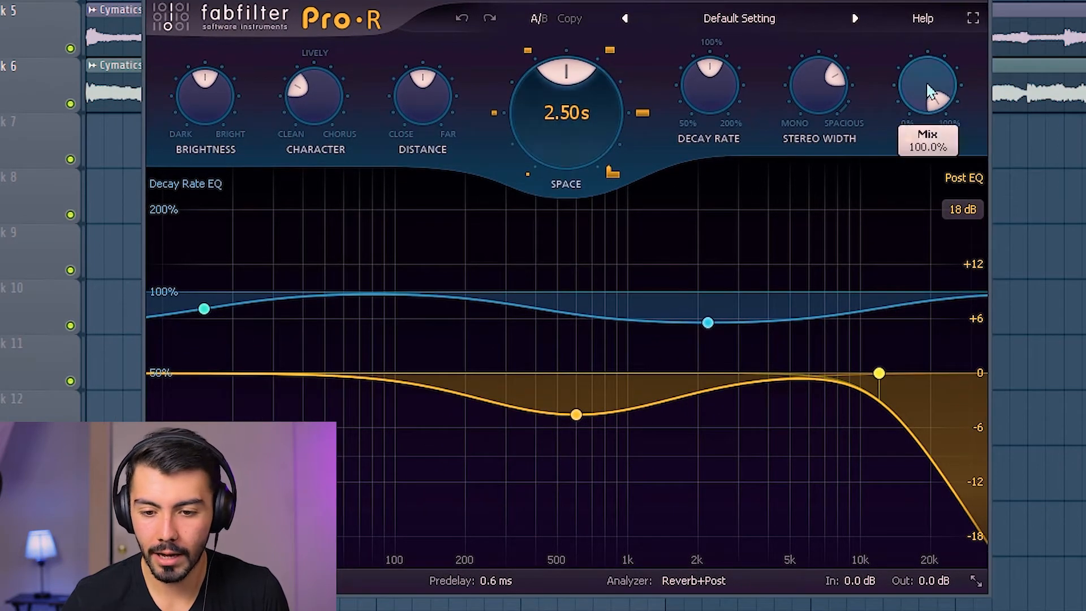
Lower the Pro-R reverb mix to about 50% and play back the melody.
drag(936, 208, 936, 207)
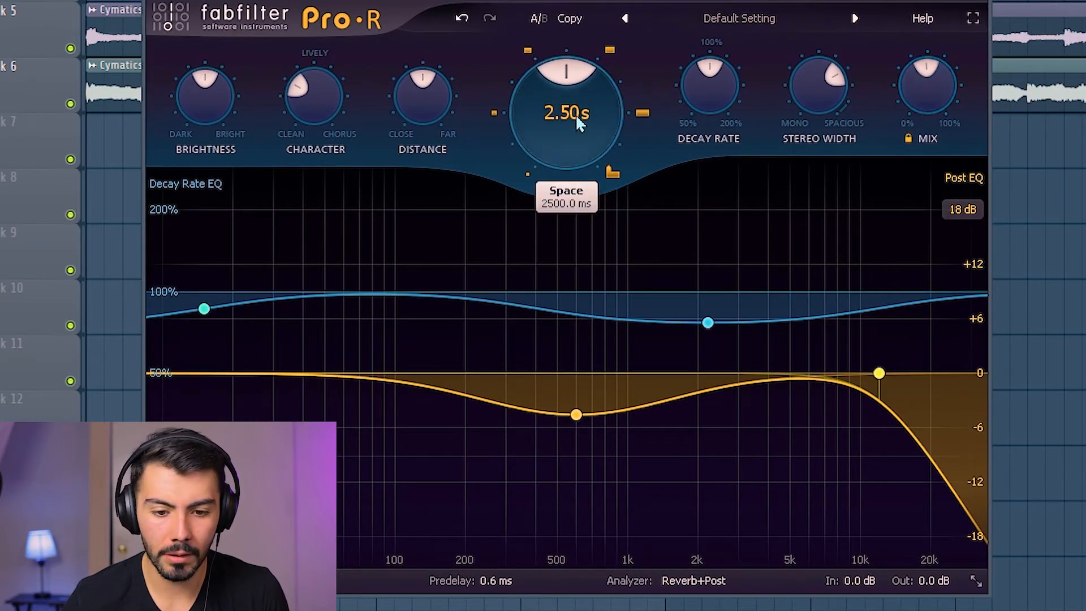
key(space)
scroll(579, 108, up, 5)
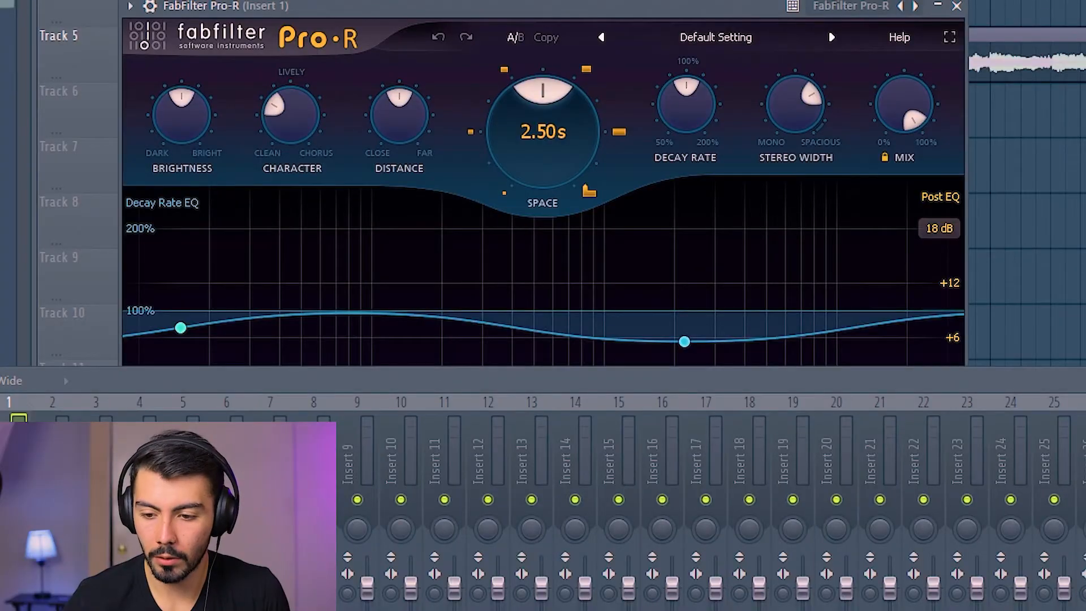
Consolidate the stems on playlist track 5 into one audio clip from the track start.
click(869, 294)
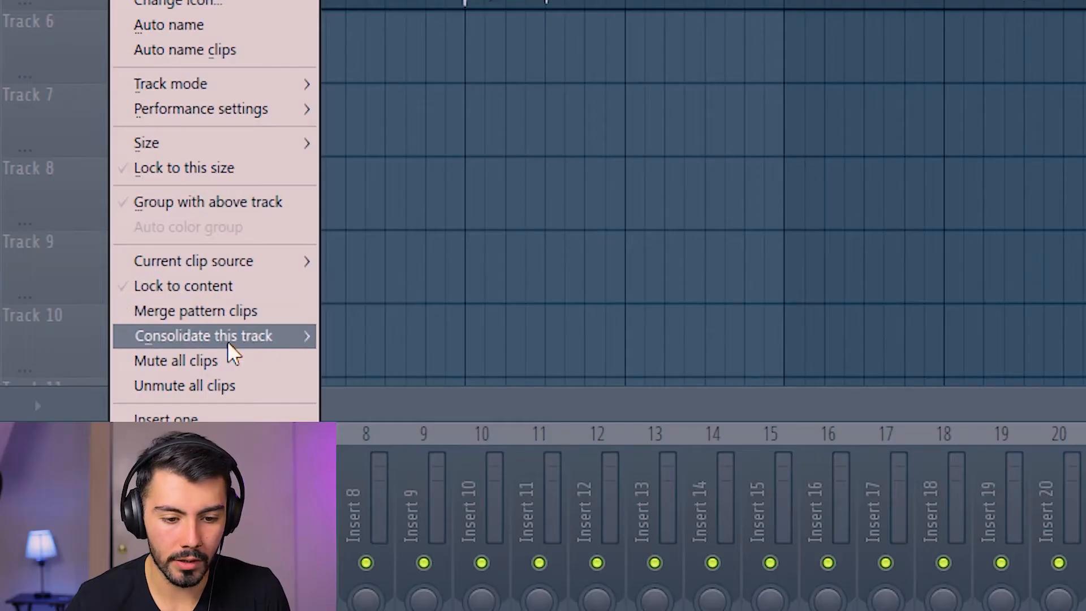
mouse_move(229, 339)
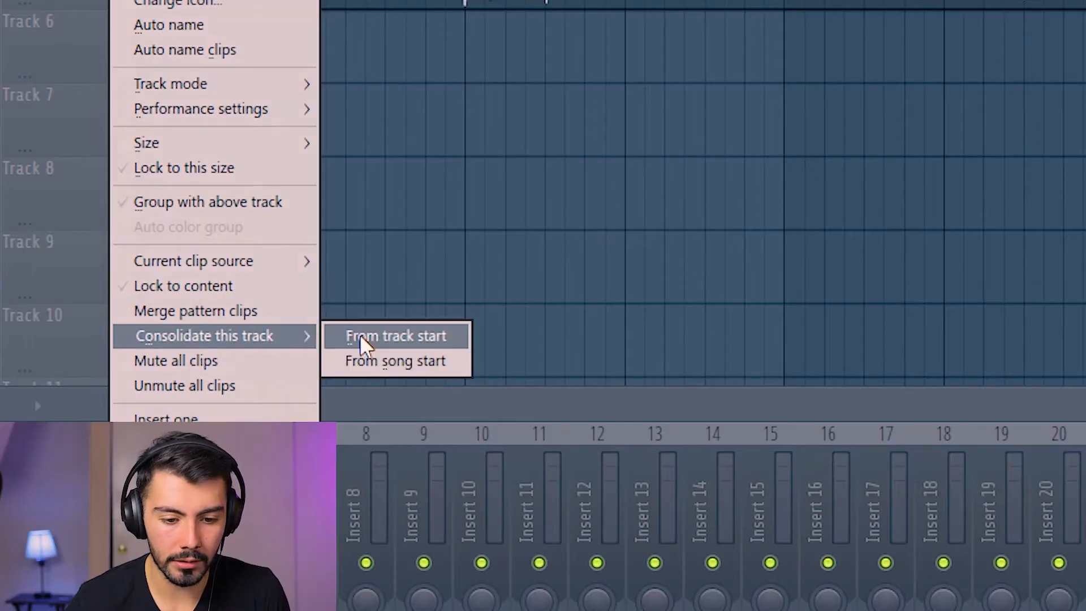
click(388, 340)
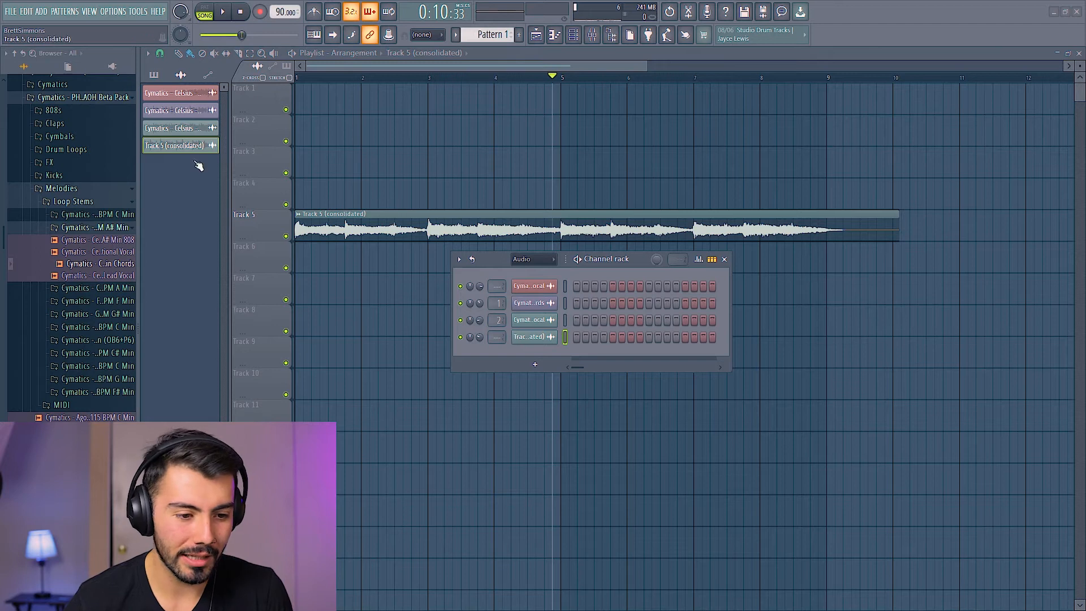
Collapse the Melodies folder and browse the sample packs for drum sounds.
click(57, 190)
scroll(74, 226, up, 4)
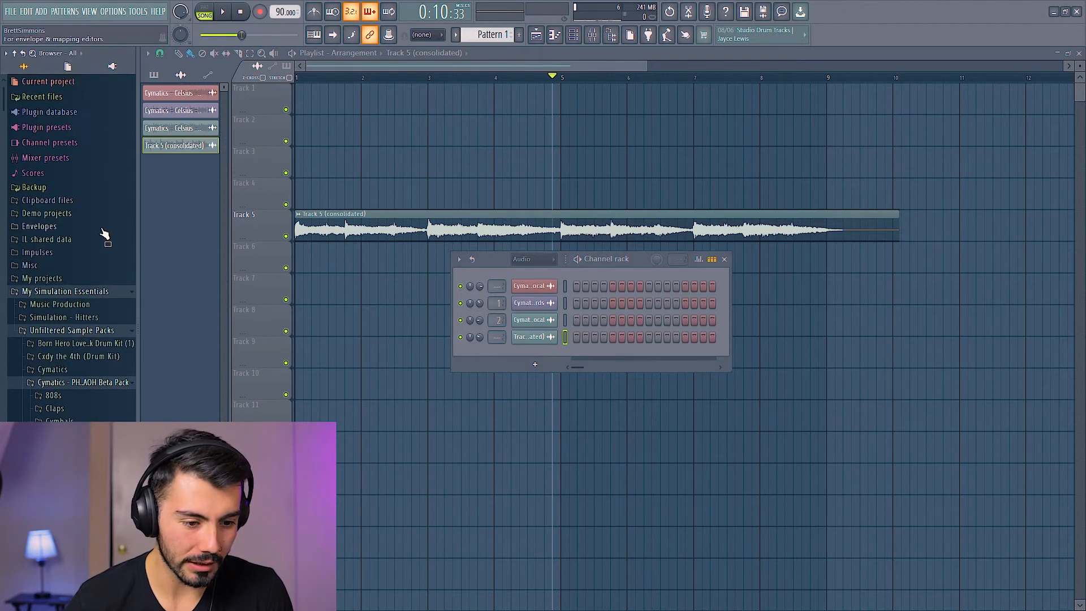
click(67, 318)
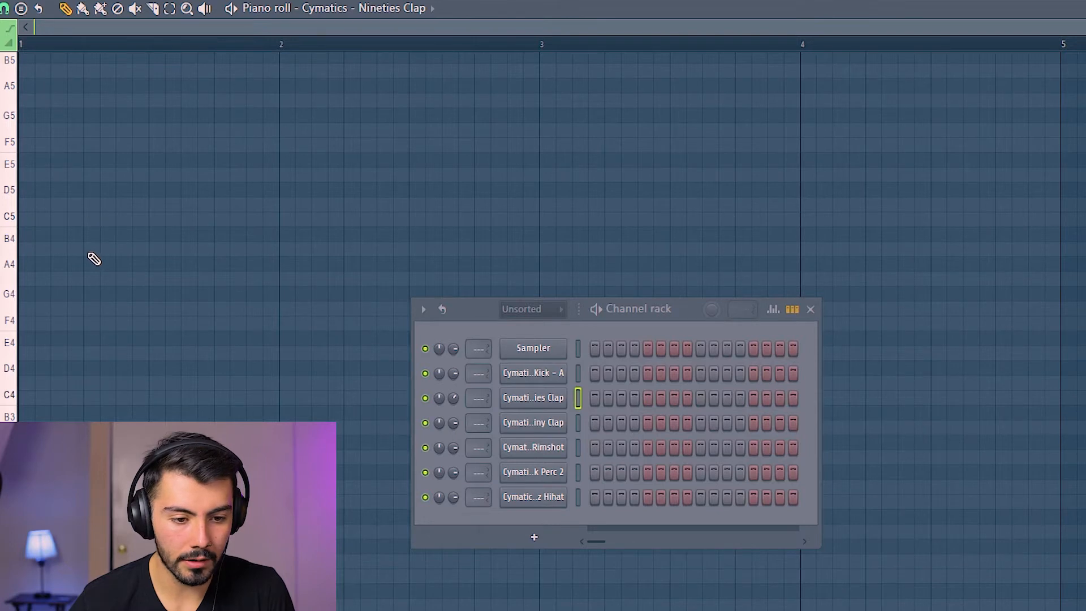
Place A#4 notes on beats 2 and 4 of bars 1 and 2 for the Nineties Clap and select them all.
click(91, 250)
key(space)
click(222, 250)
click(351, 250)
click(480, 249)
key(ctrl+a)
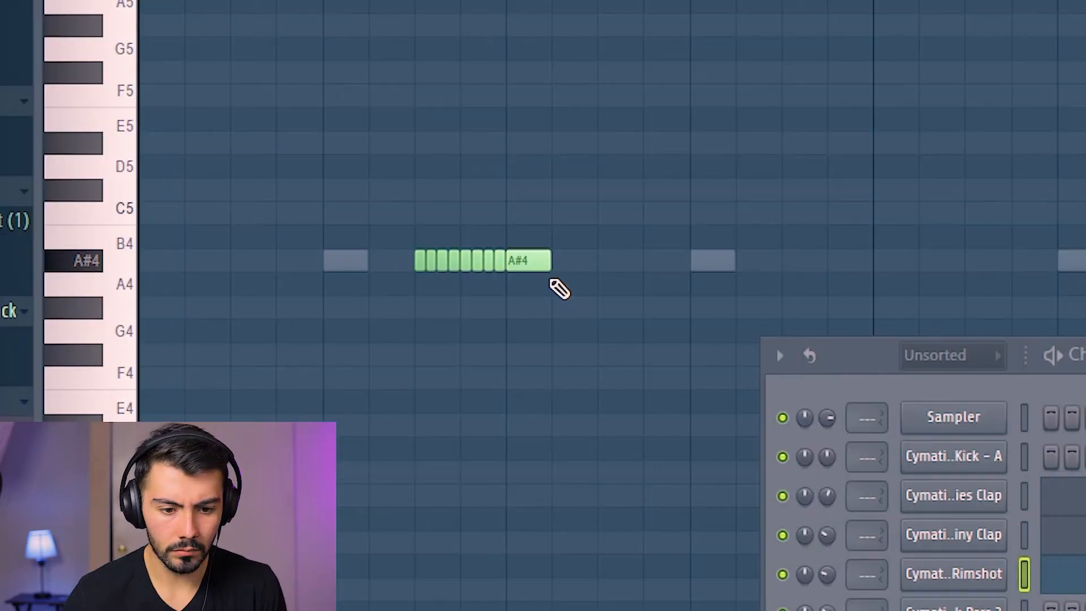
Add single A#4 hits after the Business Rimshot roll in bar 2 and select the whole rimshot phrase.
key(space)
click(386, 218)
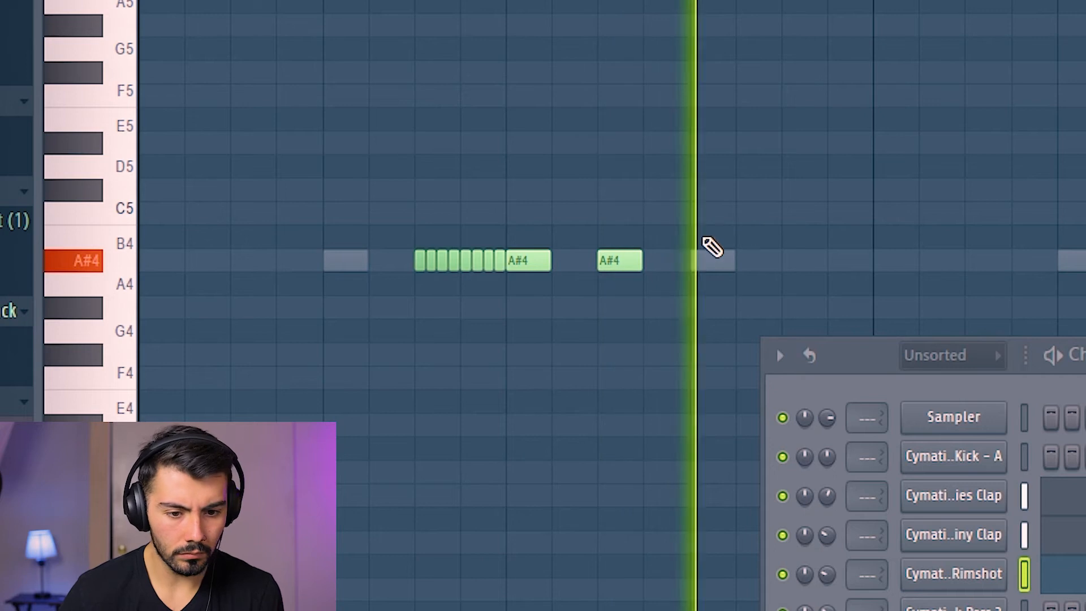
drag(622, 260, 668, 260)
click(560, 261)
key(ctrl+a)
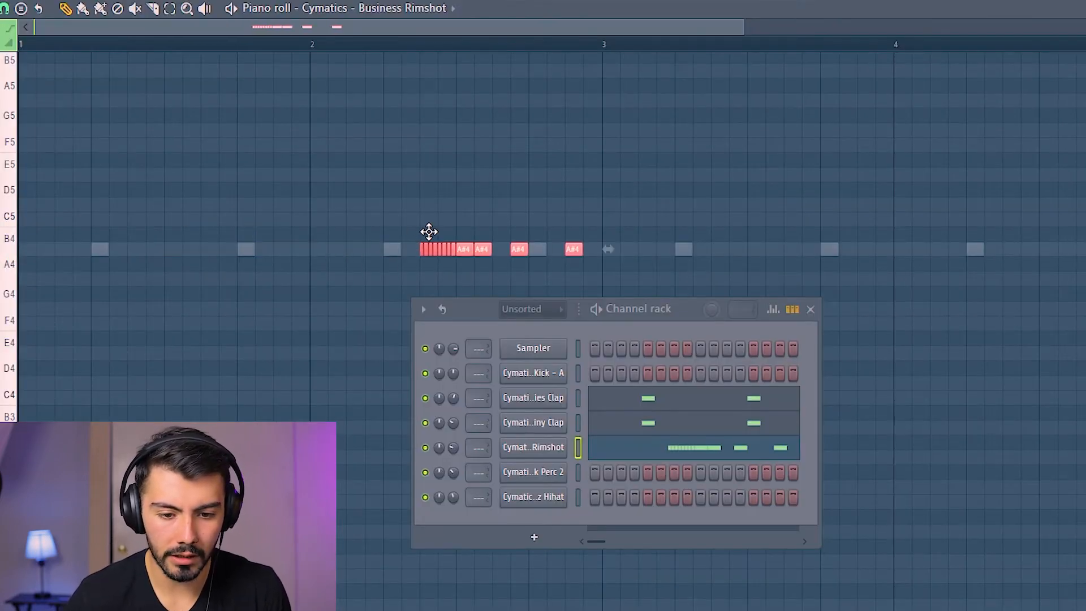
Fill the Blitz Hihat channel every 2 steps in the piano roll and copy the hits into the gaps between them.
right_click(561, 497)
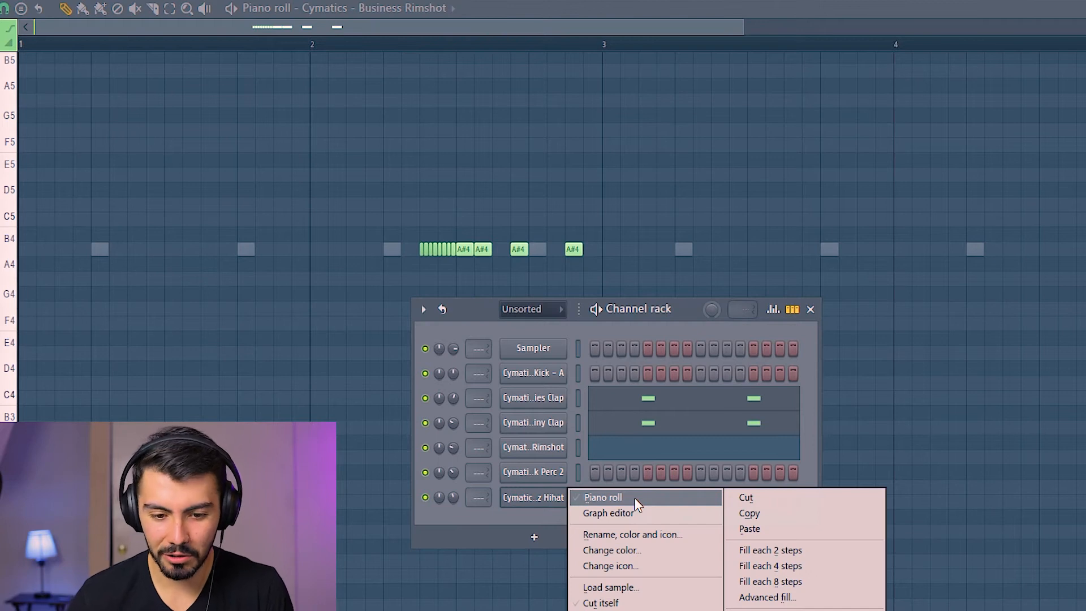
click(636, 502)
right_click(544, 500)
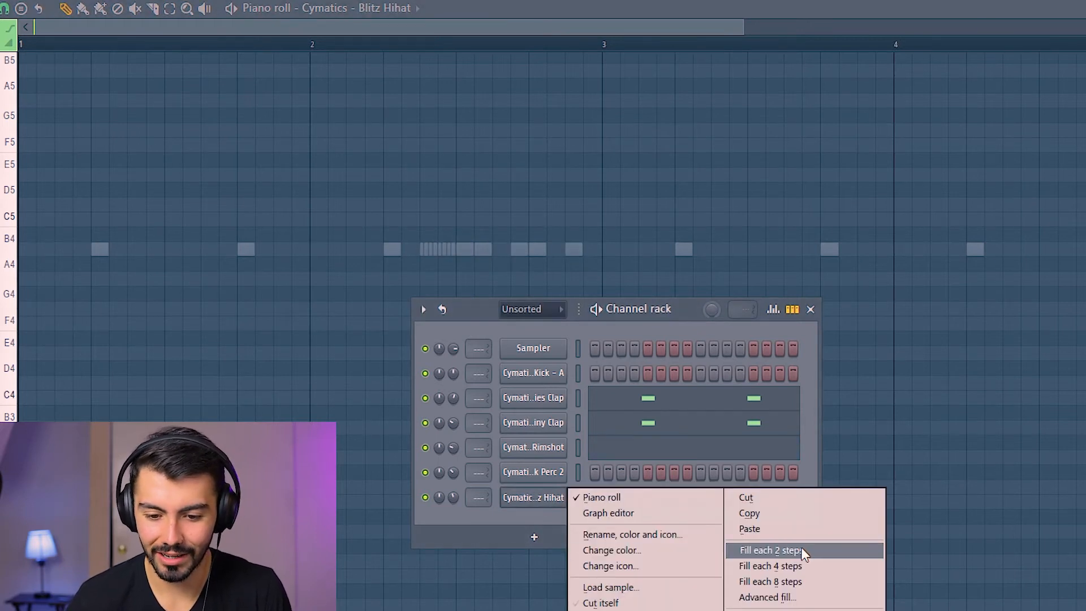
click(800, 548)
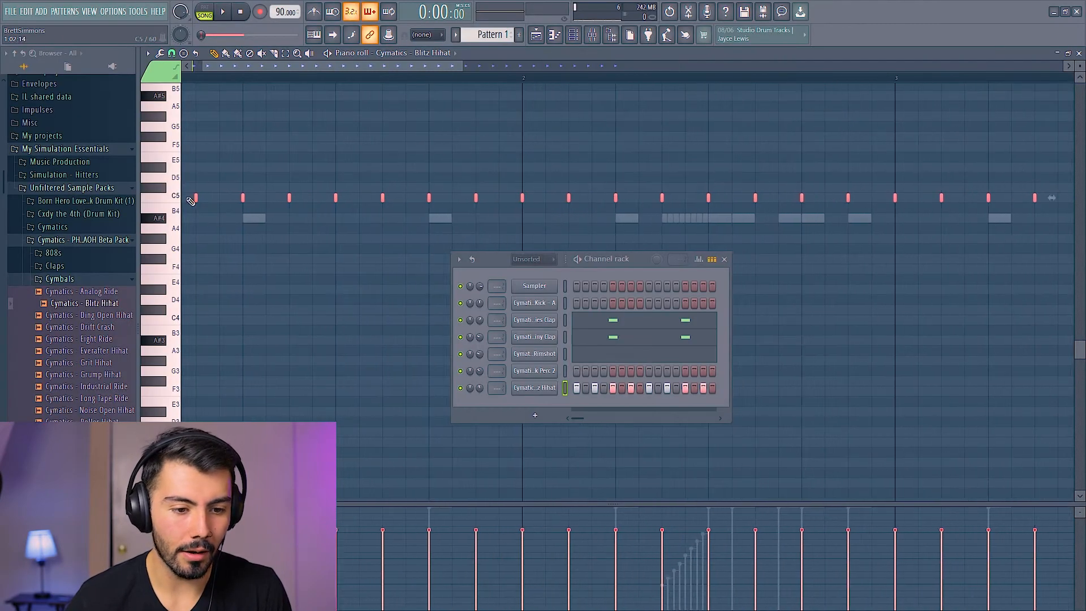
mouse_move(289, 198)
mouse_down()
mouse_move(277, 197)
mouse_move(300, 196)
mouse_up()
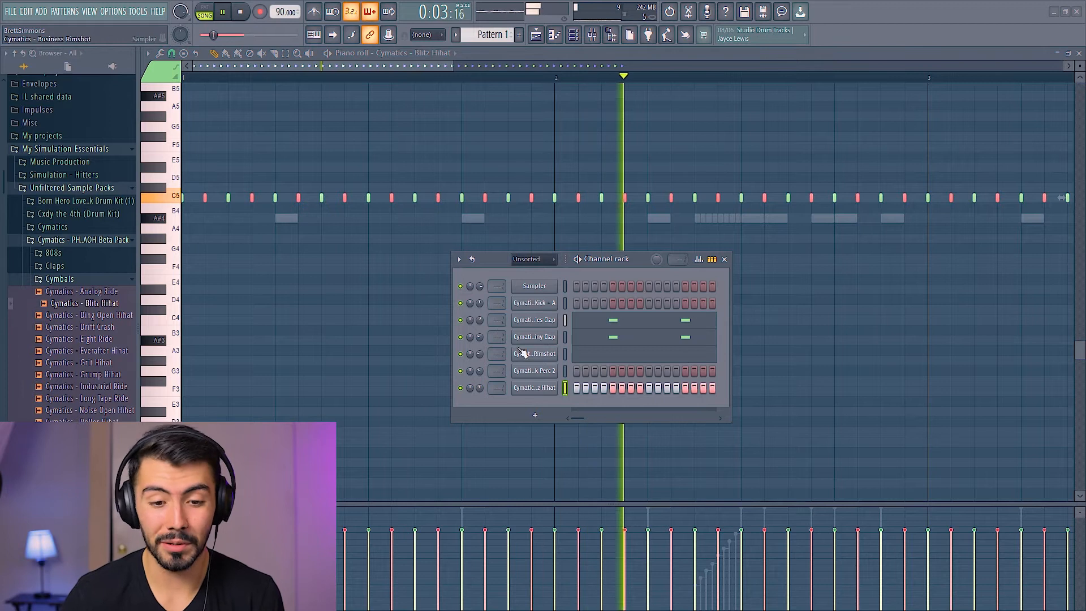
Shape the Blitz Hihat's volume envelope in its channel settings and close them.
click(544, 389)
click(214, 156)
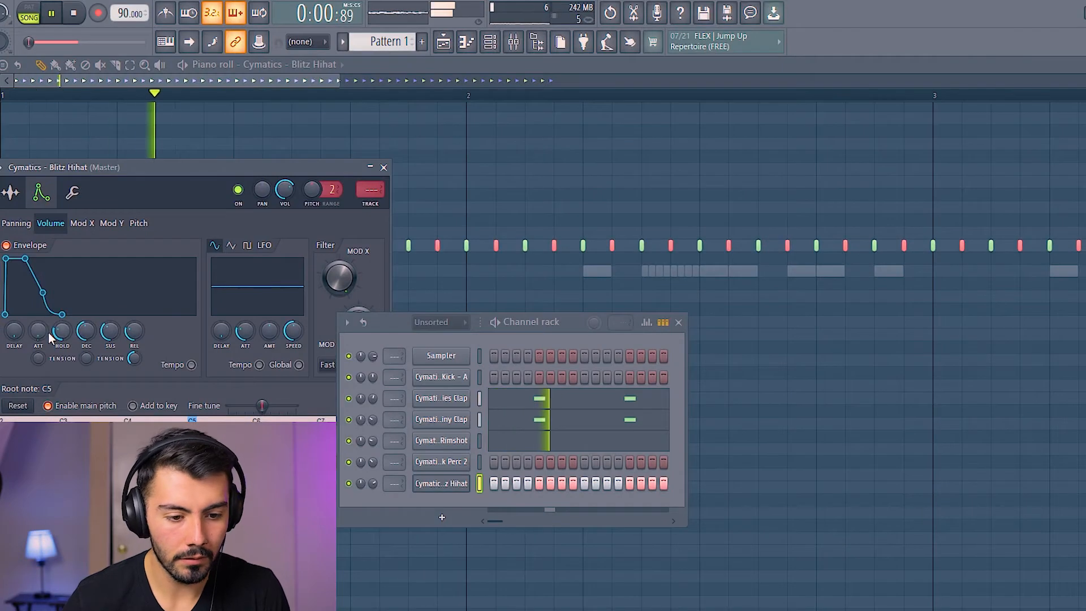
click(385, 167)
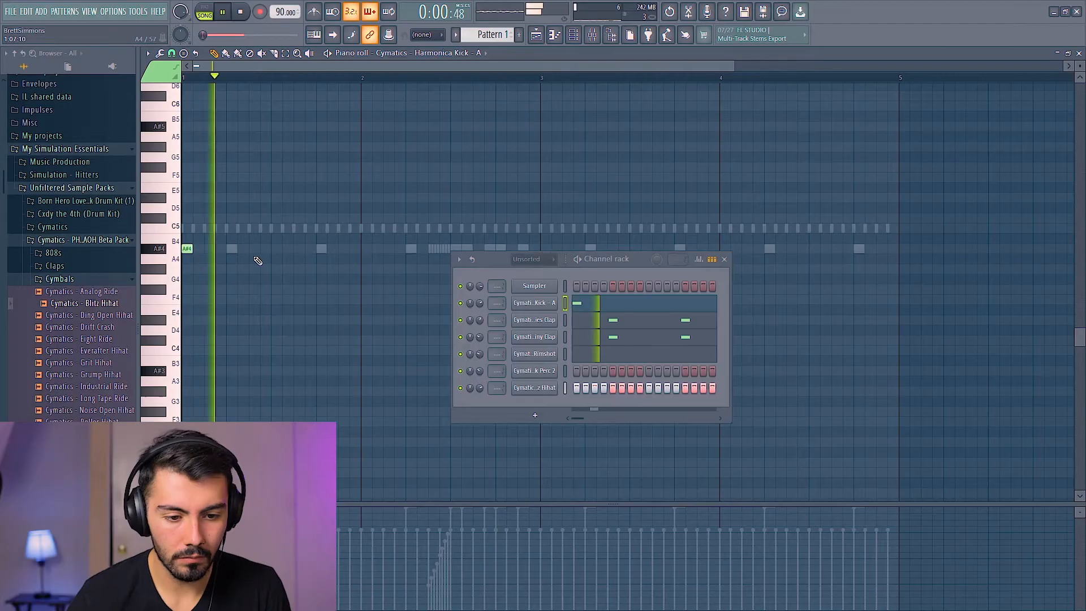
Add three more A#4 notes to the Harmonica Kick pattern and hide the channel rack.
click(299, 248)
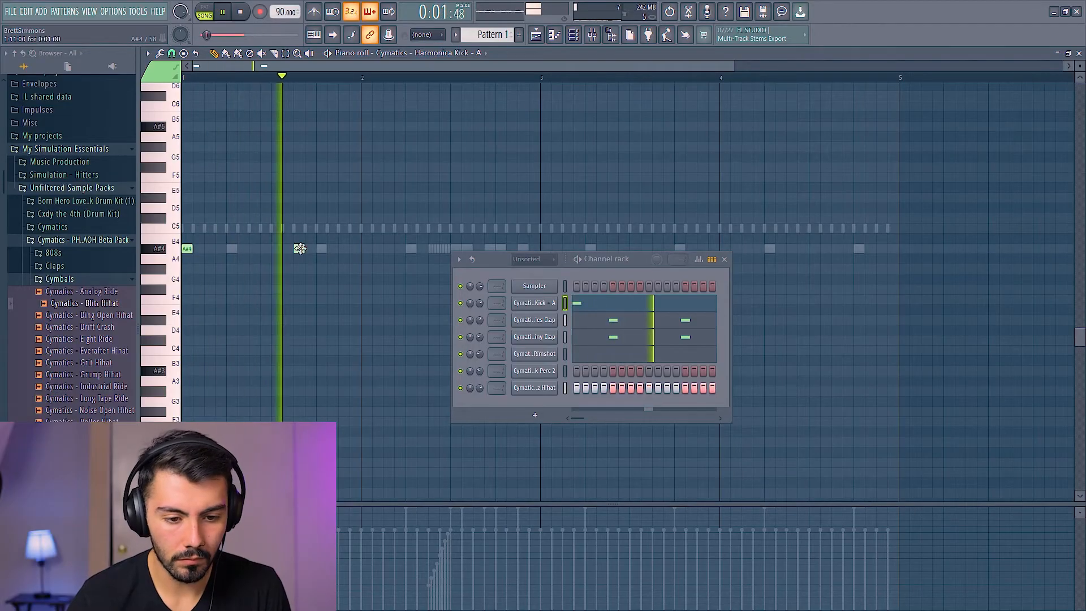
scroll(379, 232, down, 1)
click(376, 218)
click(481, 219)
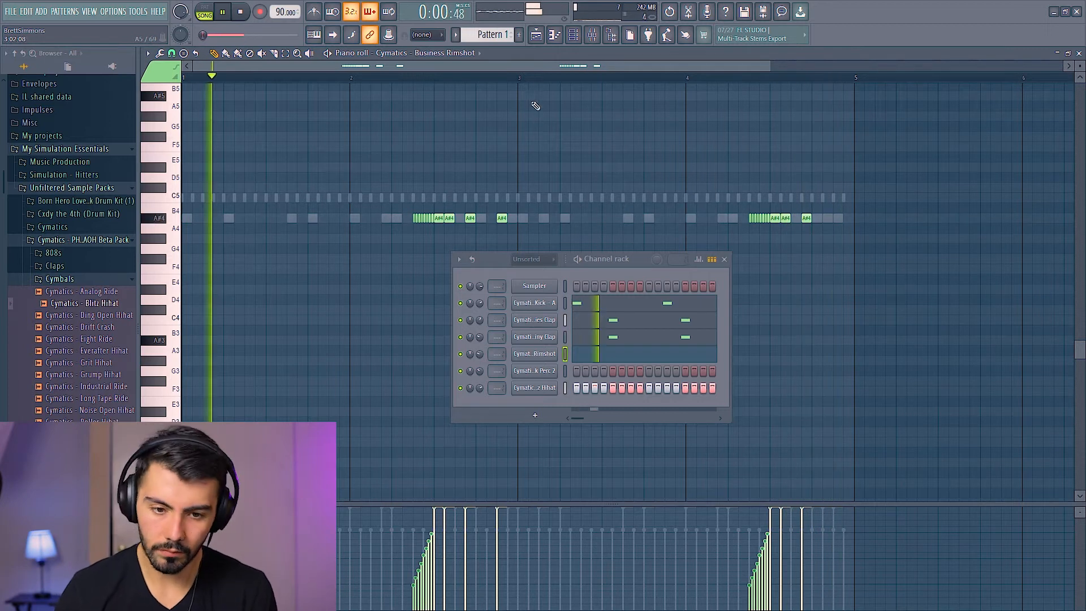
click(724, 258)
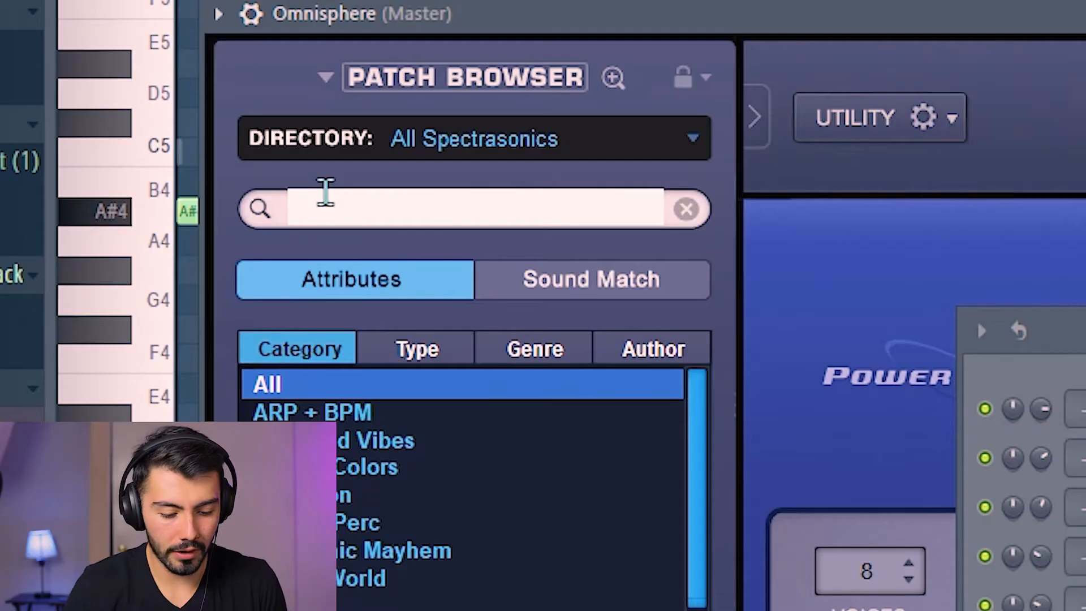
Search the Omnisphere patches for OSCar, compare OSCar Bass 1 with OSCar Bass 3, and load OSCar Bass 1.
text(os)
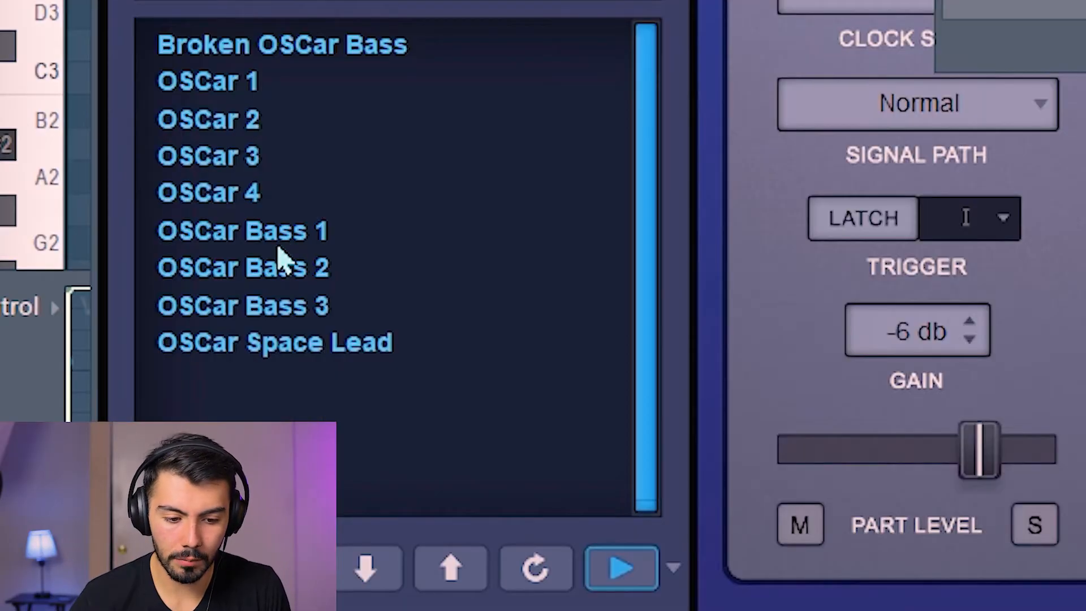
click(263, 237)
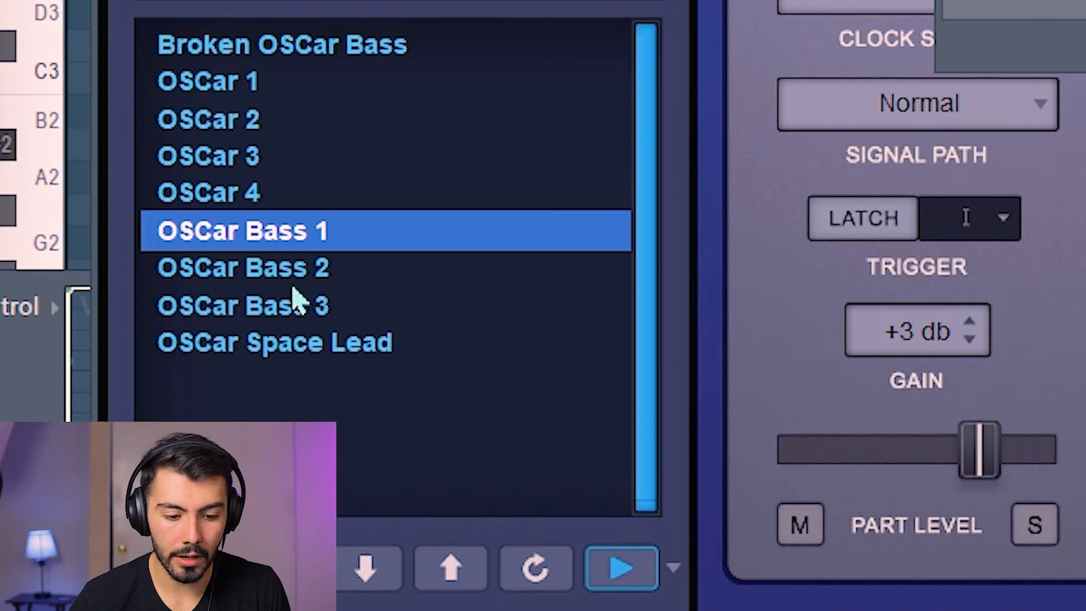
click(297, 308)
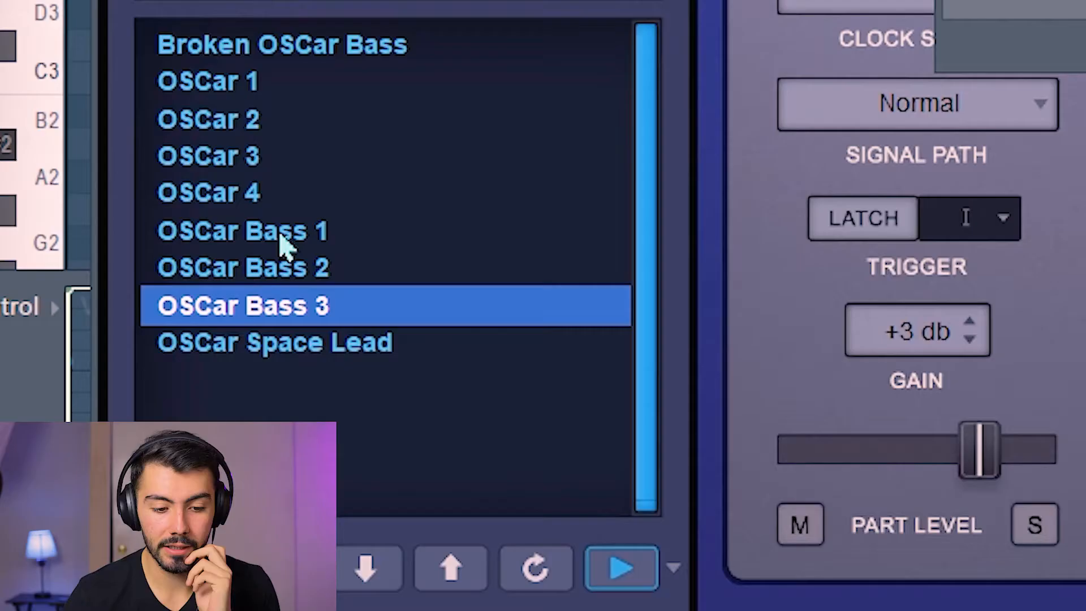
click(281, 237)
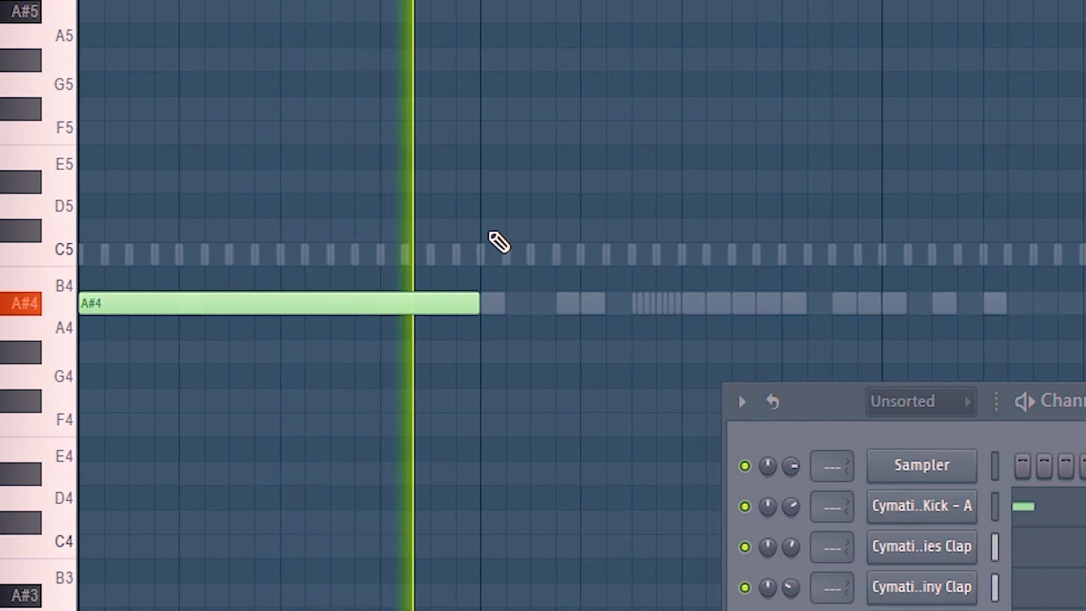
Add one-bar bass notes after the A#4: C#5 in bar 2, D#5 in bar 3, and a higher note in bar 4.
click(499, 232)
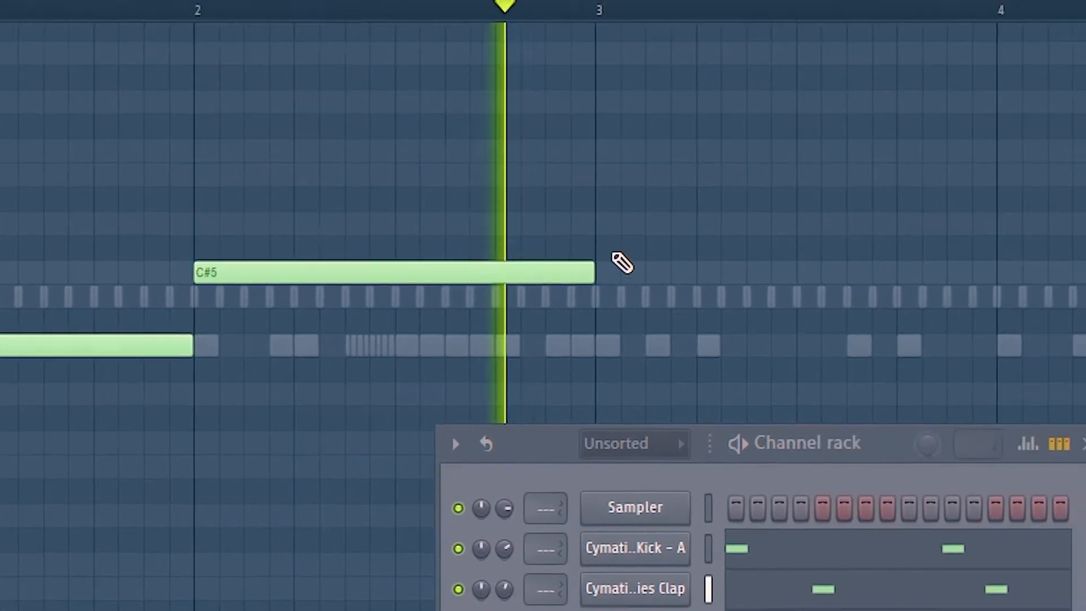
click(888, 184)
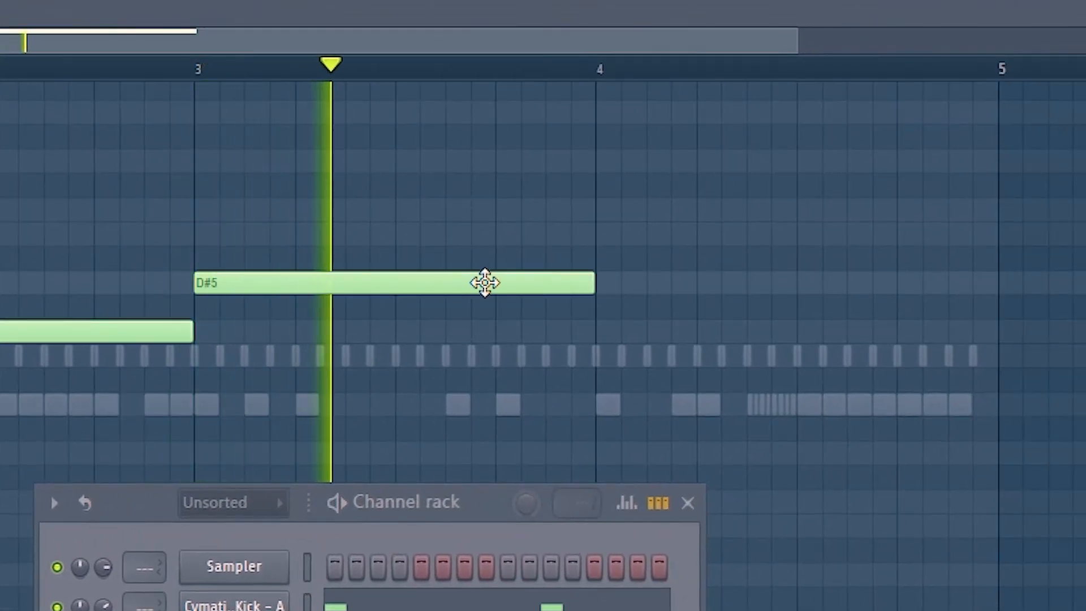
drag(601, 328, 608, 210)
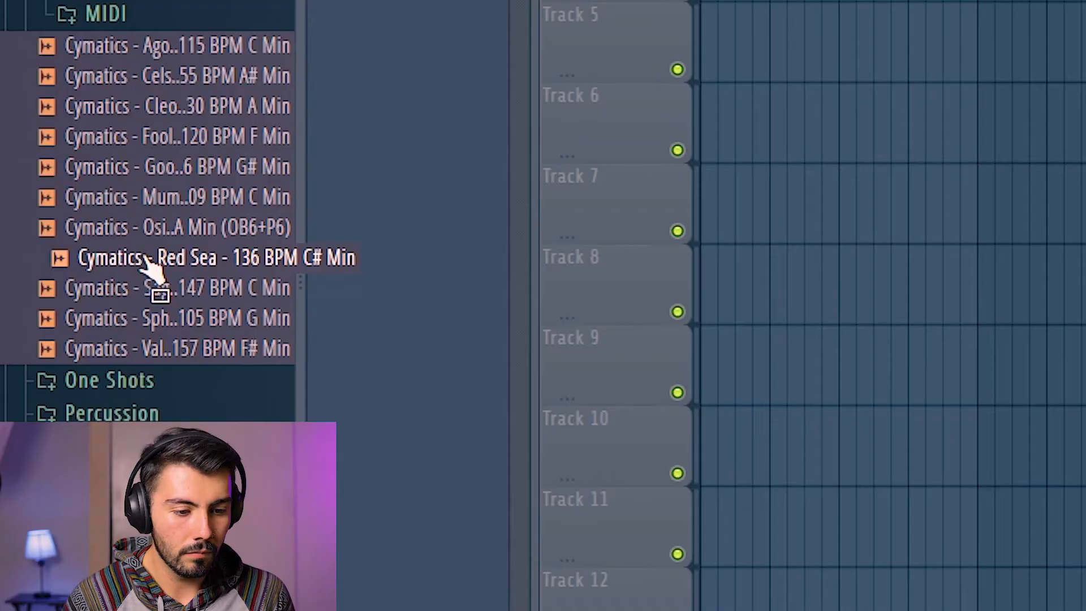
Browse the melody loops around Red Sea 136 BPM C# Min and play its Bells and Harp stems.
drag(151, 271, 140, 86)
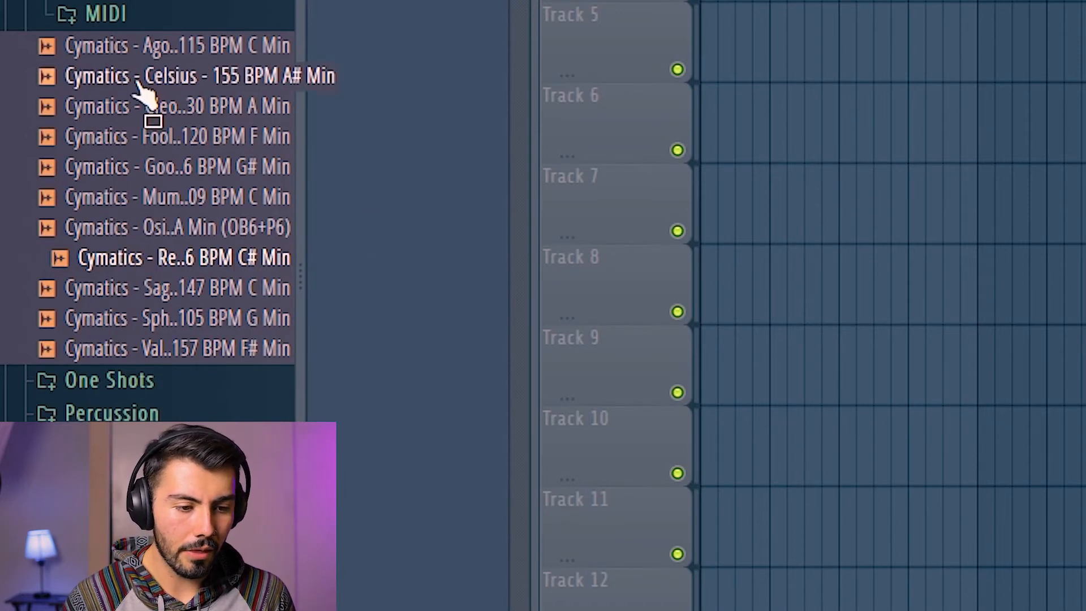
drag(127, 148, 106, 273)
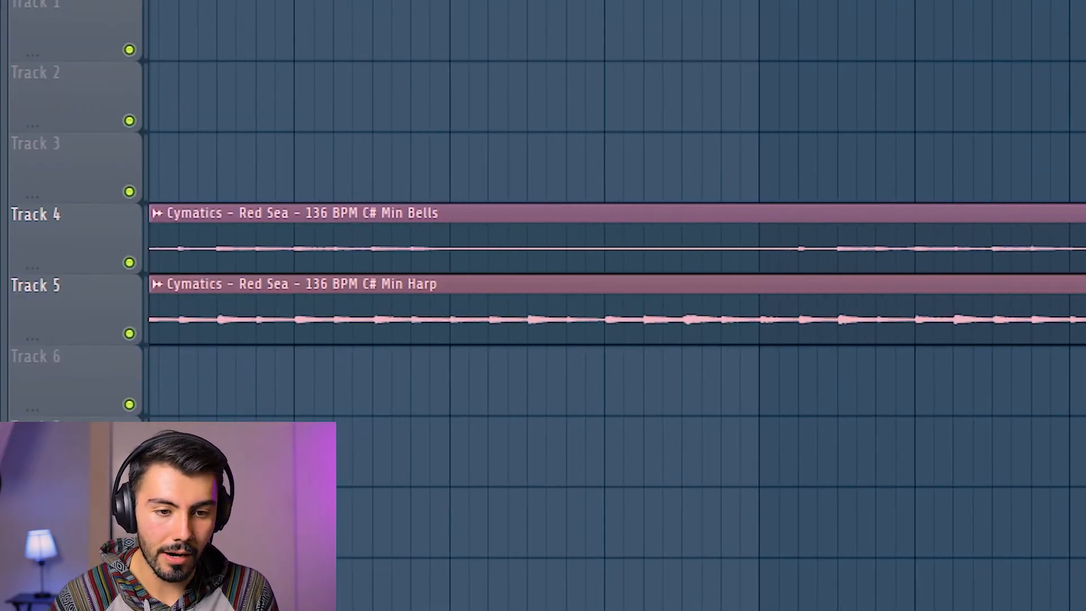
key(space)
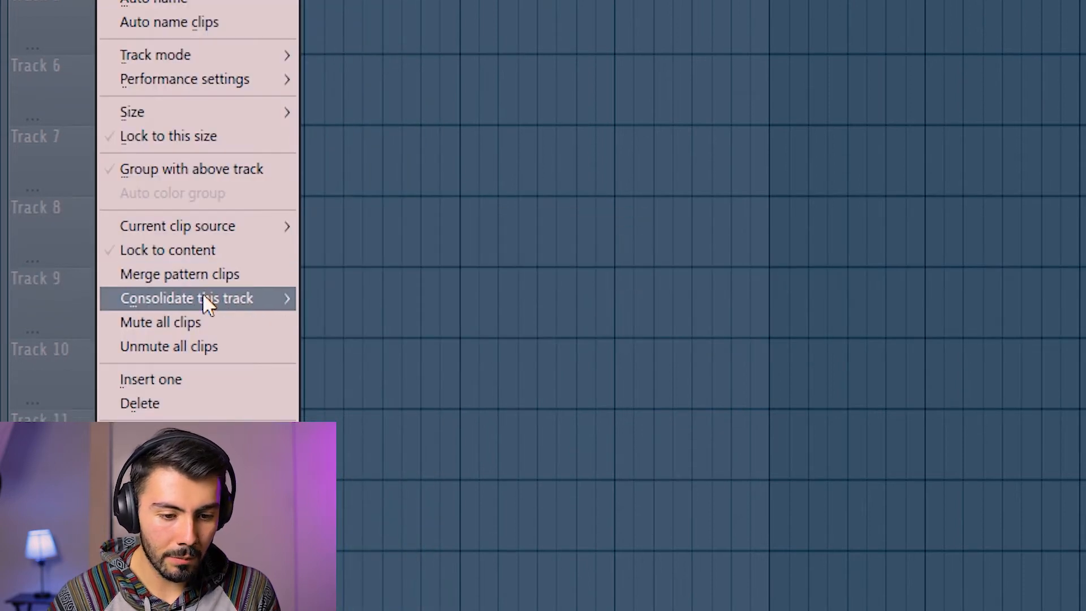
Consolidate the Red Sea Bells and Harp stems into one audio clip on track 4 from the track start.
mouse_move(287, 301)
click(392, 298)
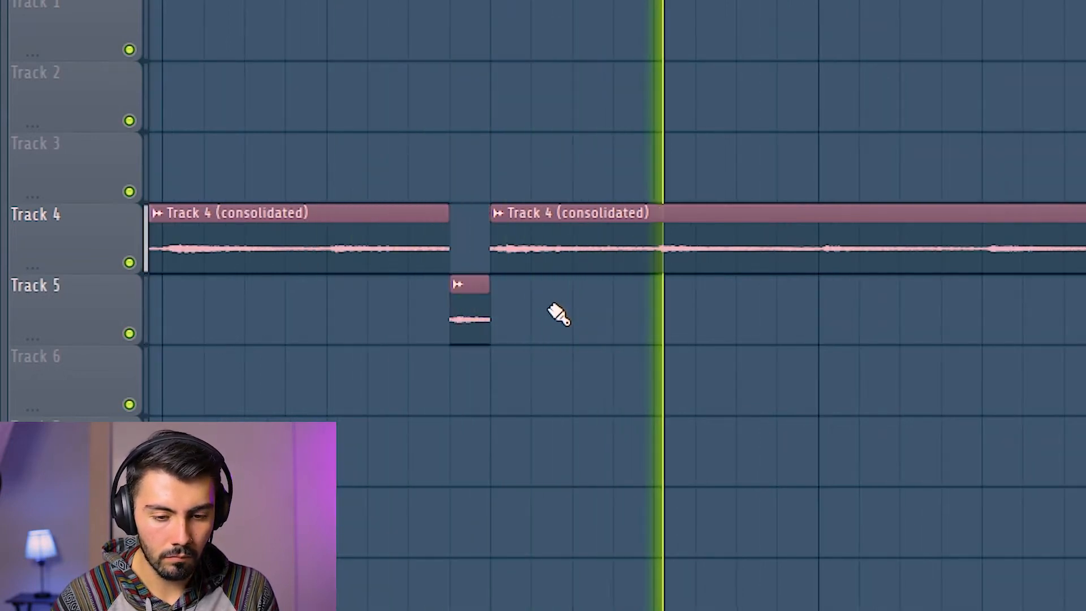
Cut further short slices from the consolidated melody on track 4, reposition a slice further along the clip, and play the arrangement.
scroll(551, 309, down, 2)
key(space)
scroll(430, 282, up, 2)
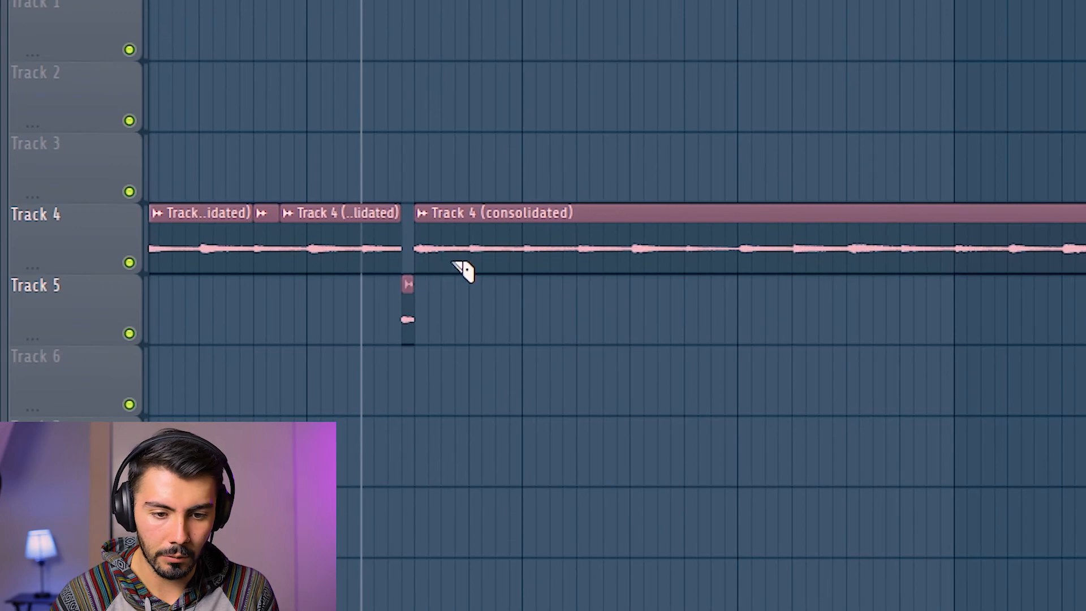
click(492, 254)
drag(492, 254, 515, 251)
key(space)
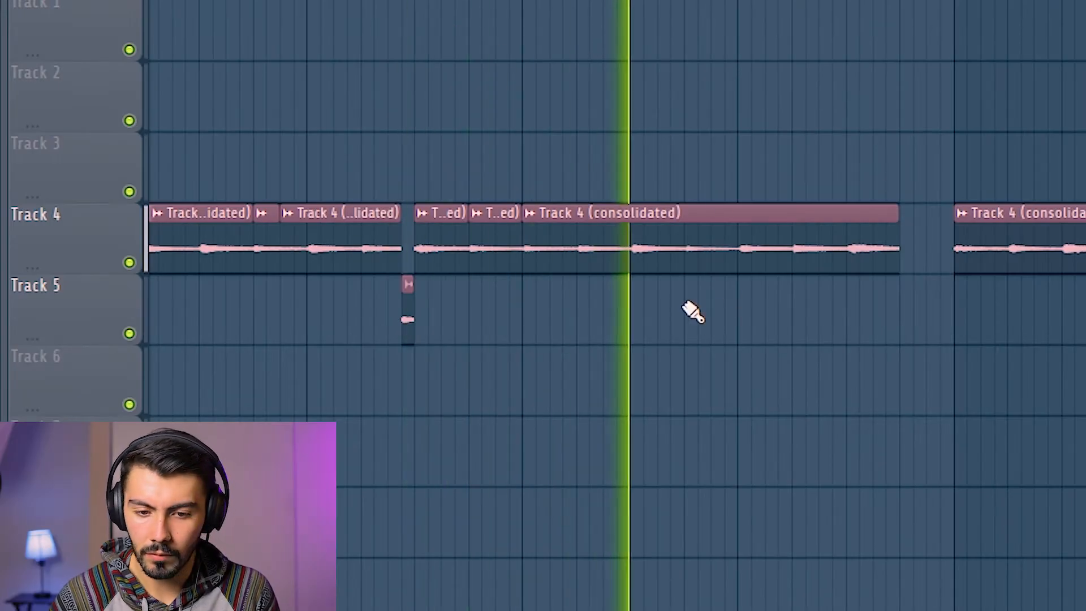
key(space)
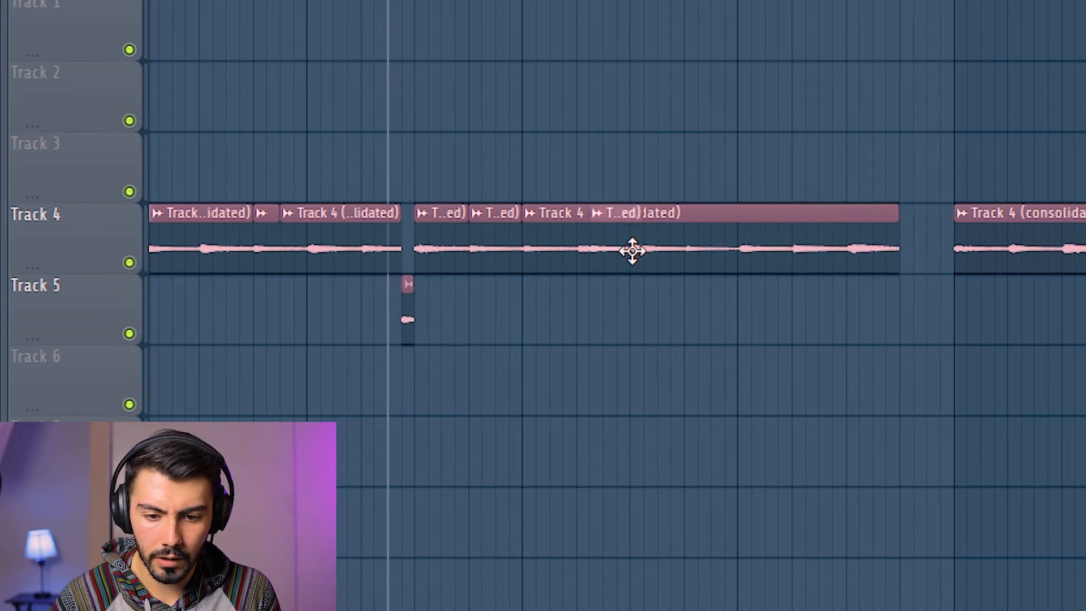
Make the short slice of the track 4 melody unique and reverse its sample.
right_click(927, 252)
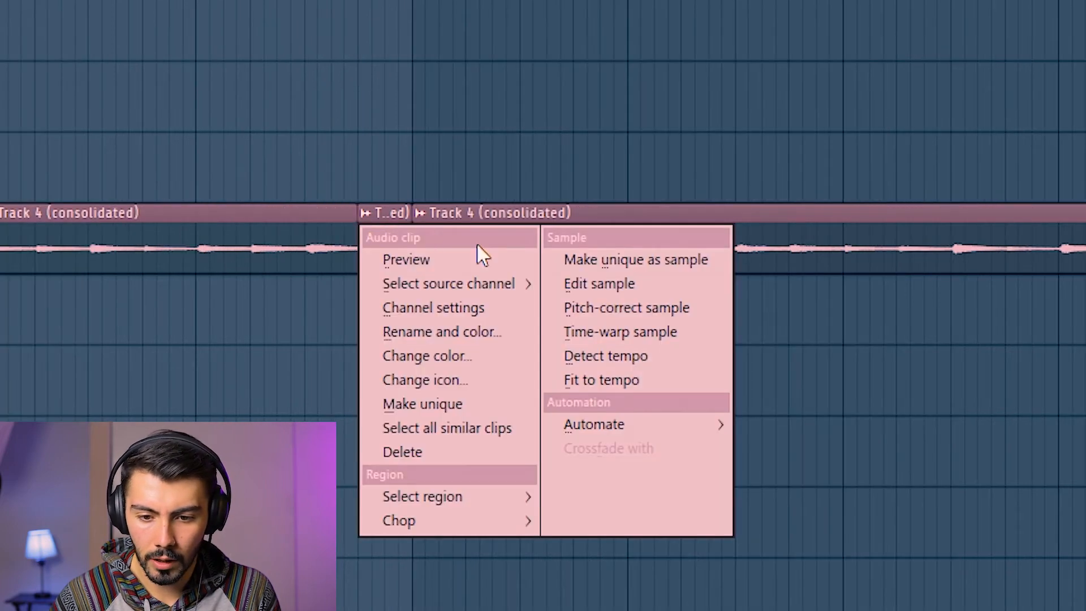
click(447, 405)
click(559, 291)
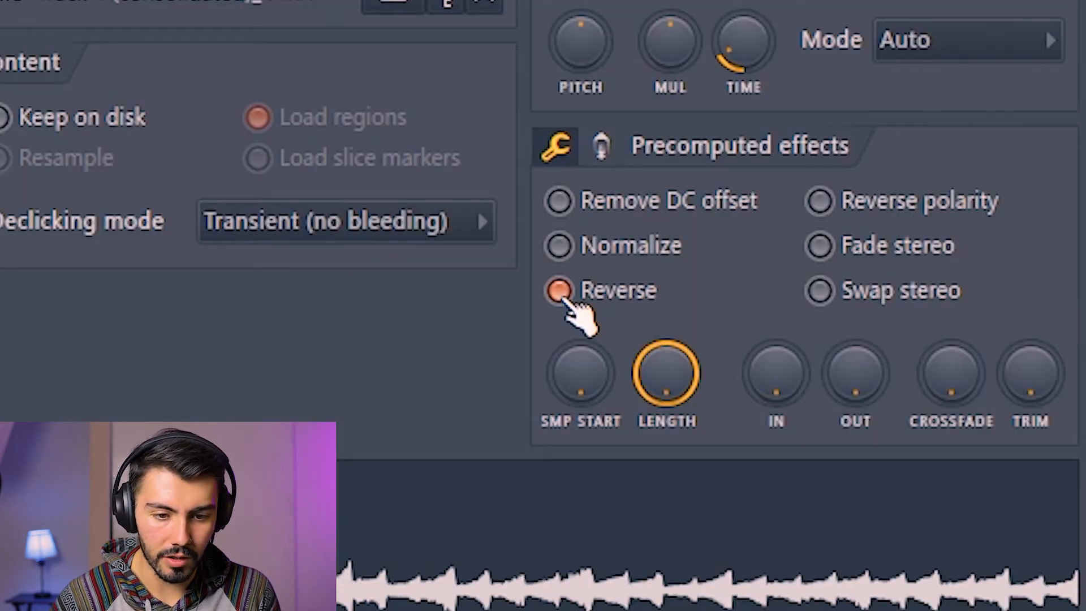
Set the consolidated clip's declicking mode to Generic (bleeding).
click(560, 291)
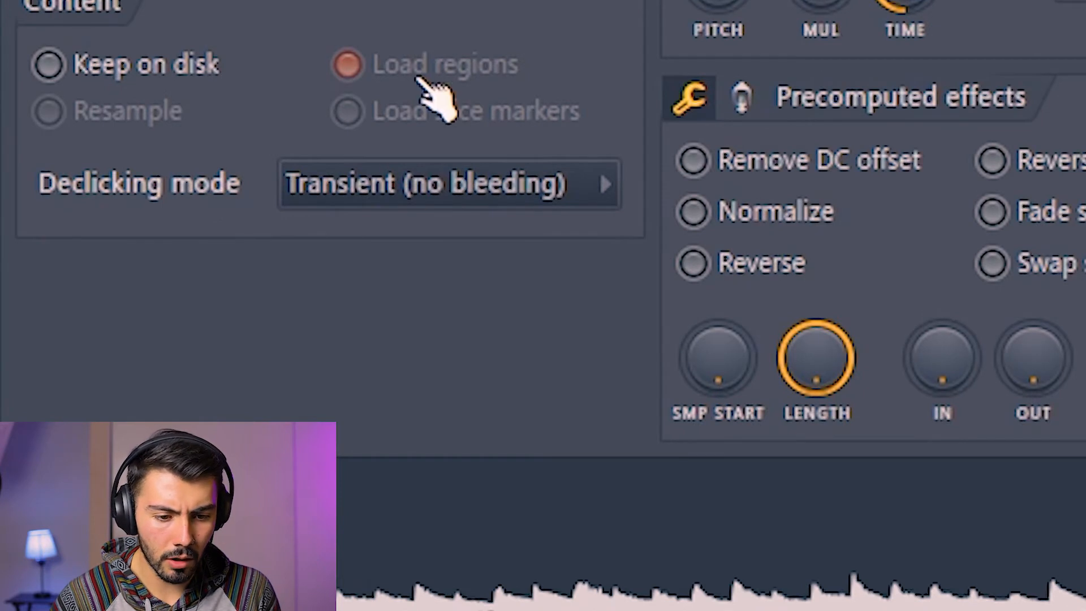
click(388, 192)
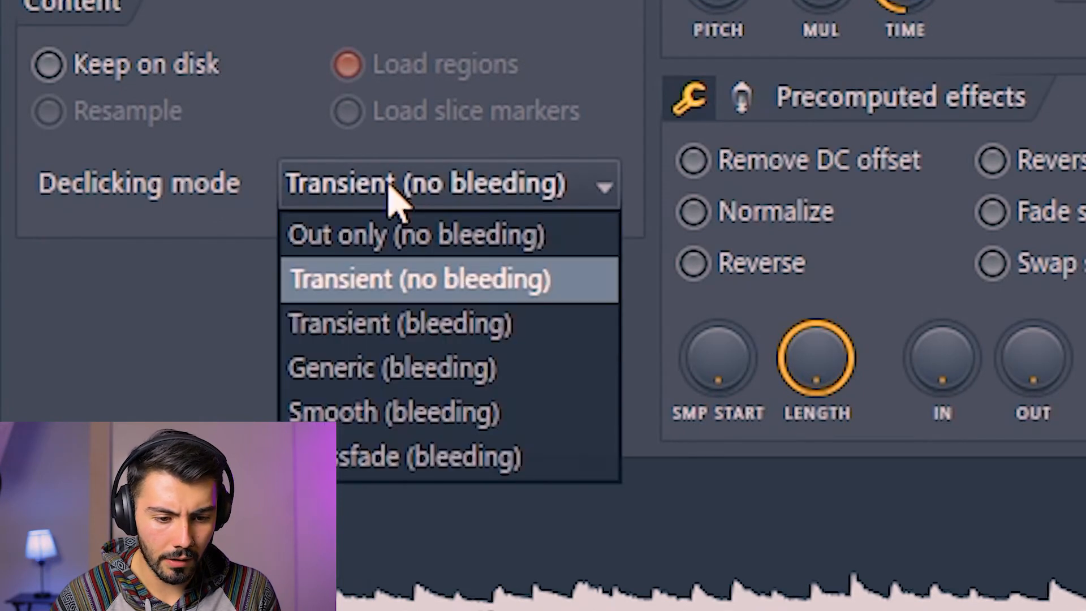
click(408, 369)
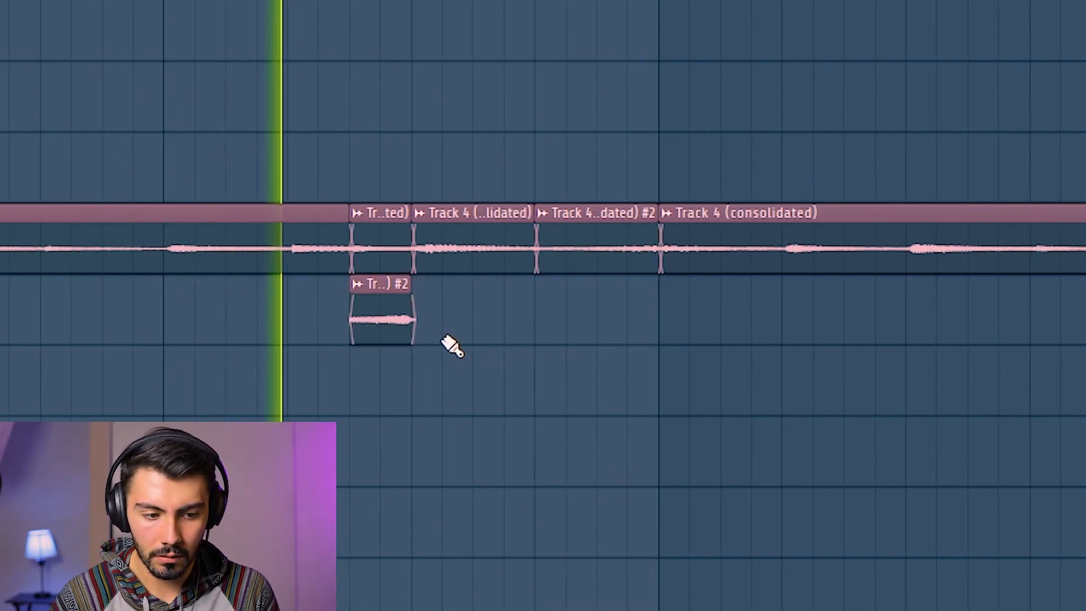
Chop the Track 4 (consolidated) #2 clip at the loop's end in 8th beats and remove every other slice.
scroll(432, 405, down, 4)
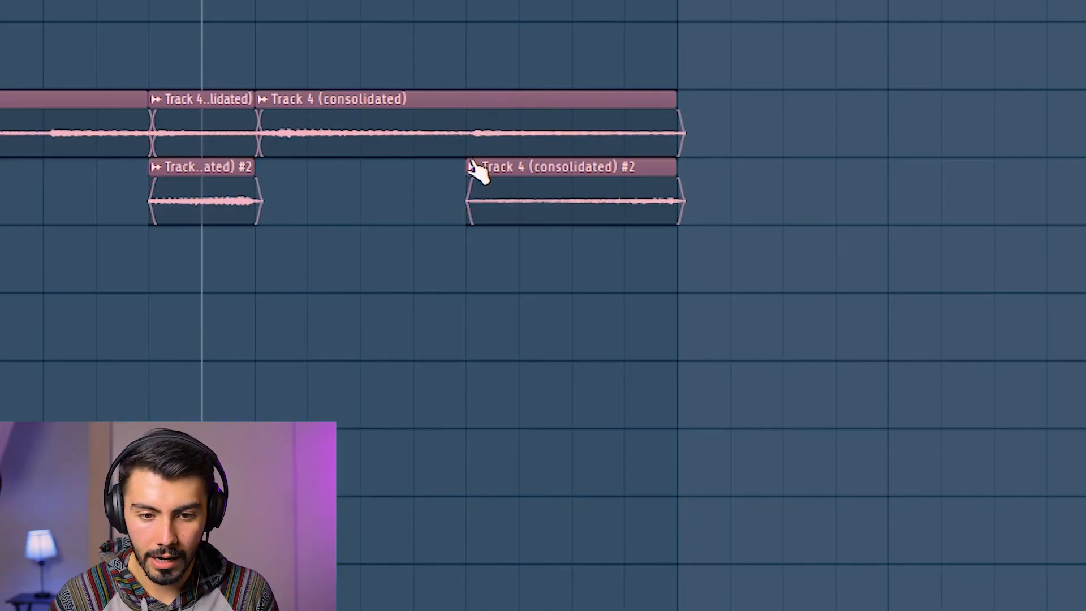
click(472, 167)
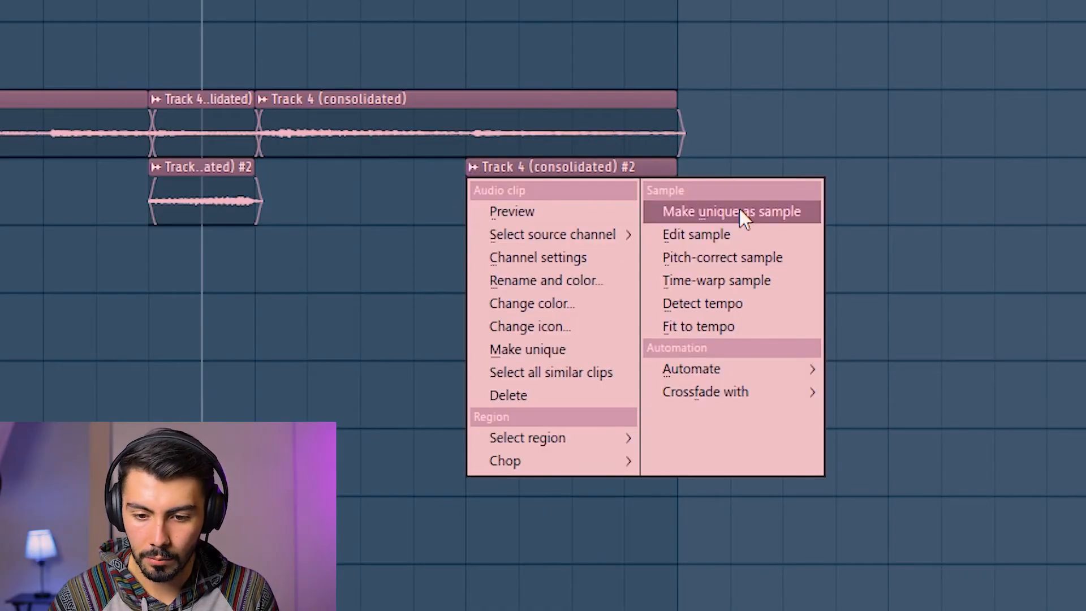
mouse_move(581, 459)
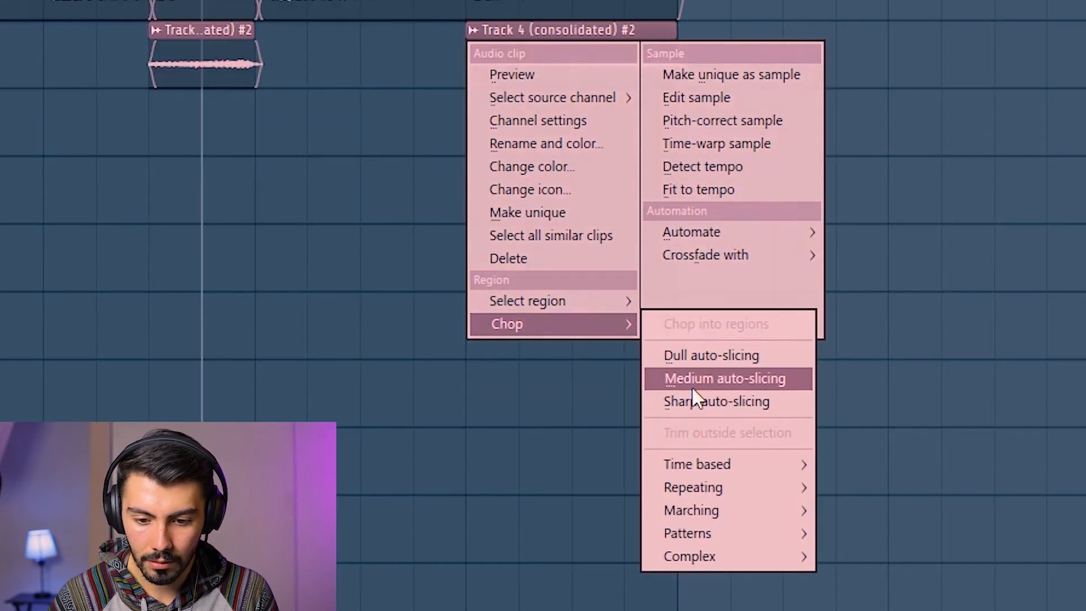
mouse_move(806, 466)
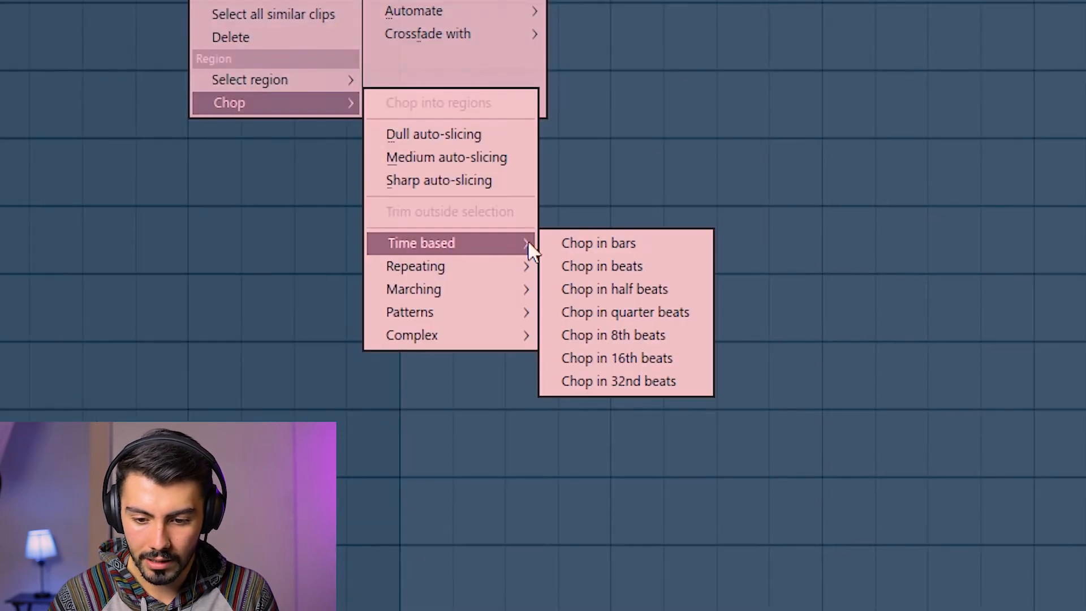
click(601, 335)
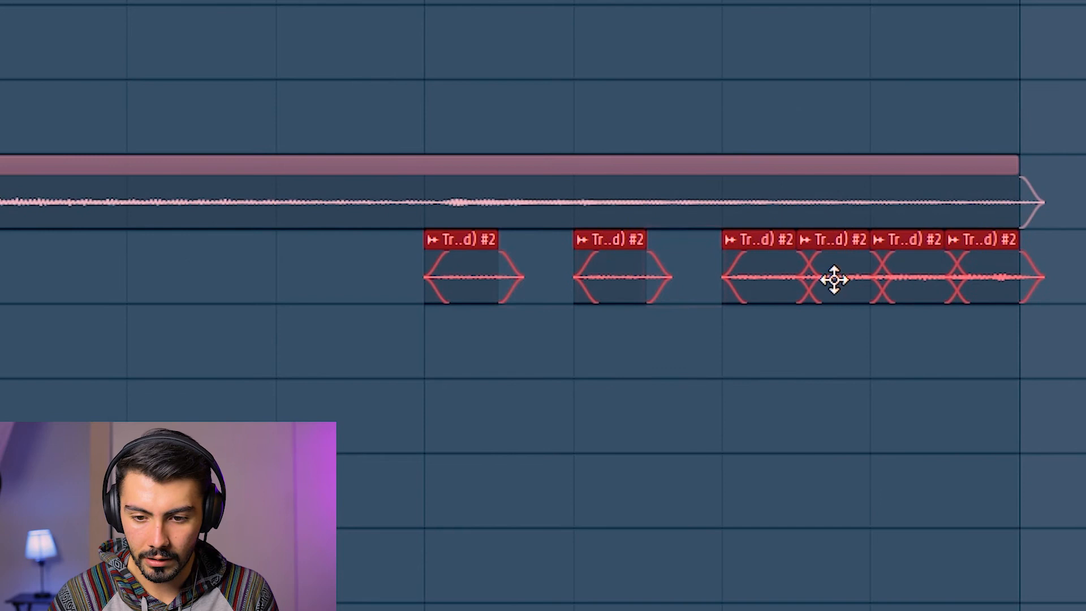
scroll(1056, 345, down, 4)
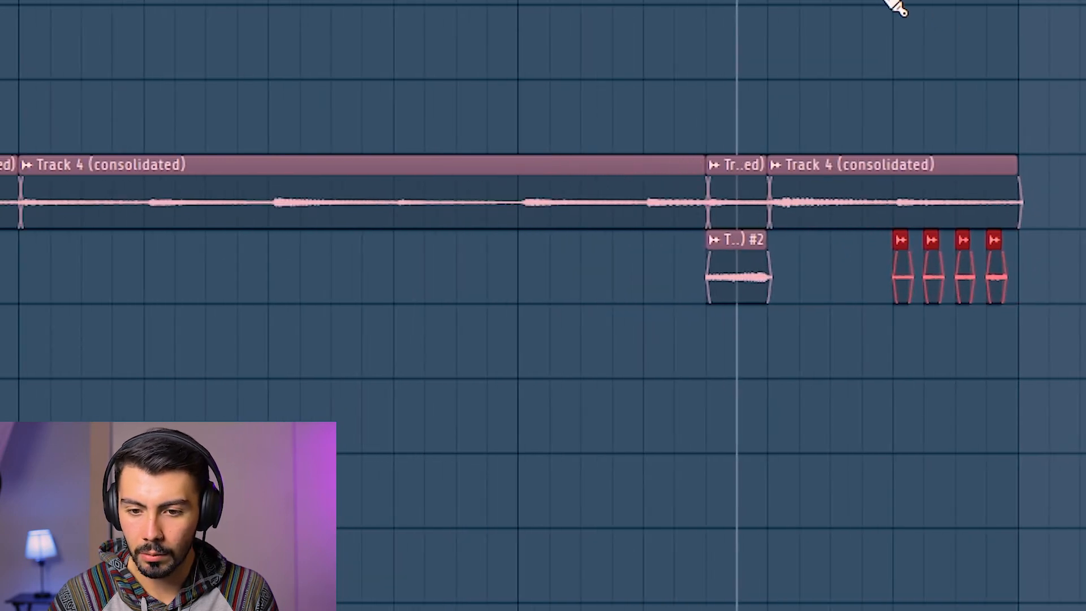
Copy the four chopped slices to more spots along track 5, play the loop, and move them onto track 4.
key(space)
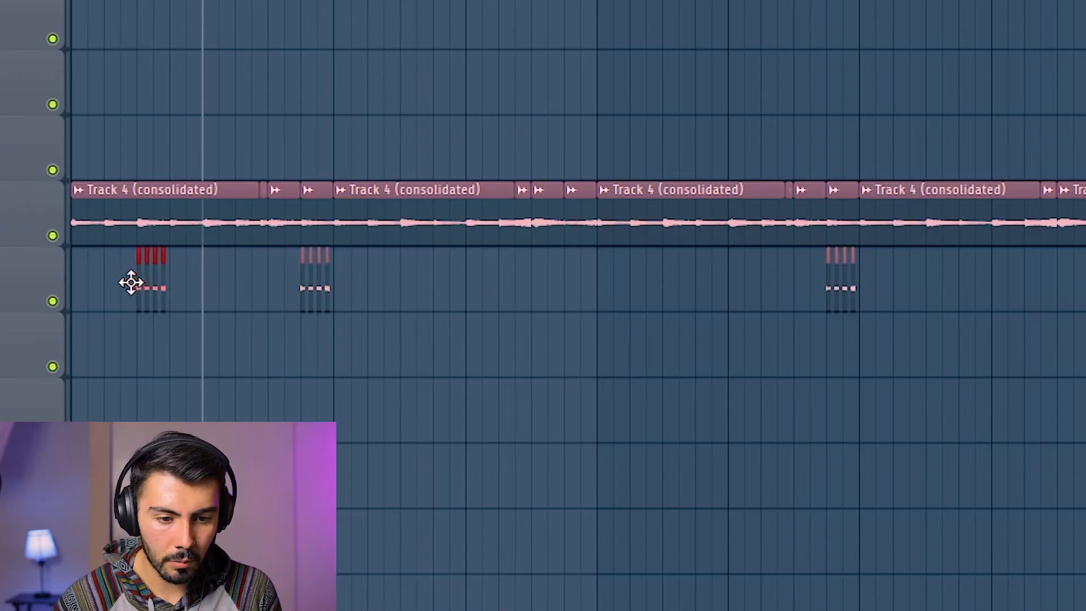
scroll(102, 274, up, 3)
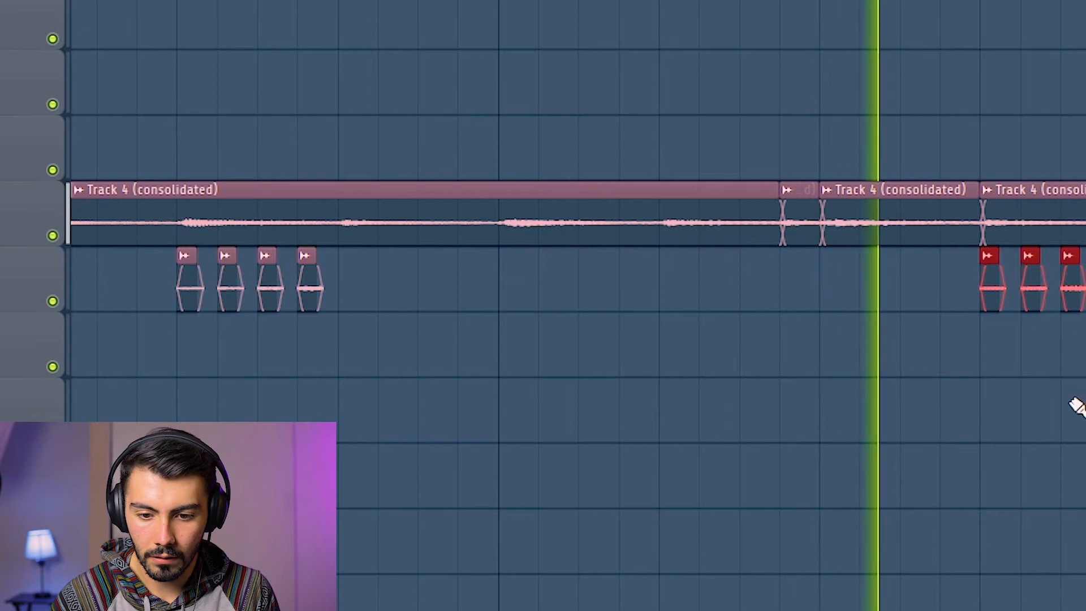
scroll(1029, 427, down, 2)
scroll(980, 446, down, 4)
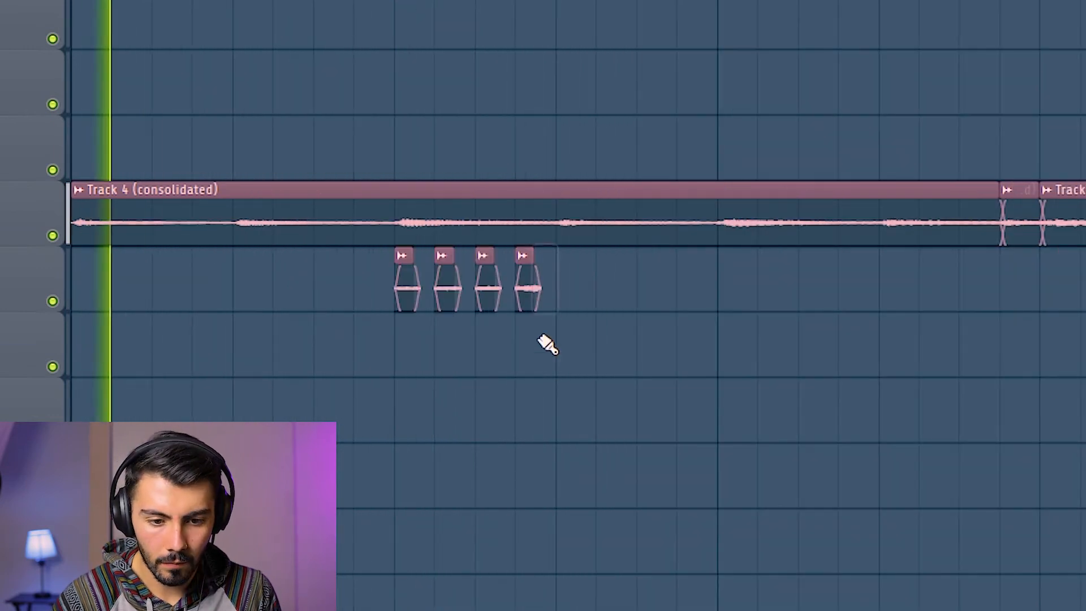
scroll(542, 367, down, 1)
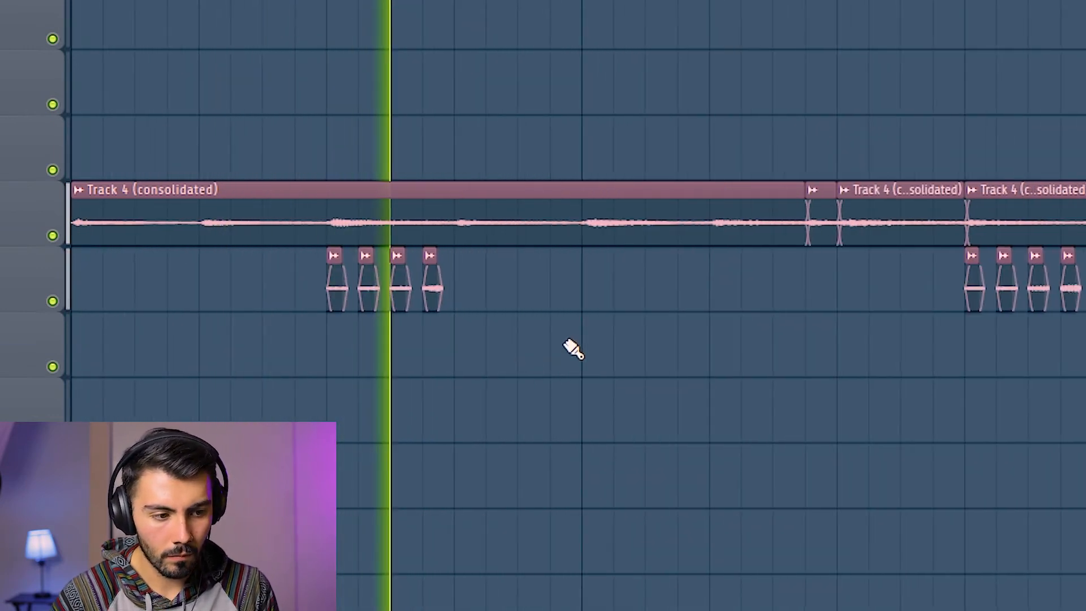
scroll(570, 358, down, 4)
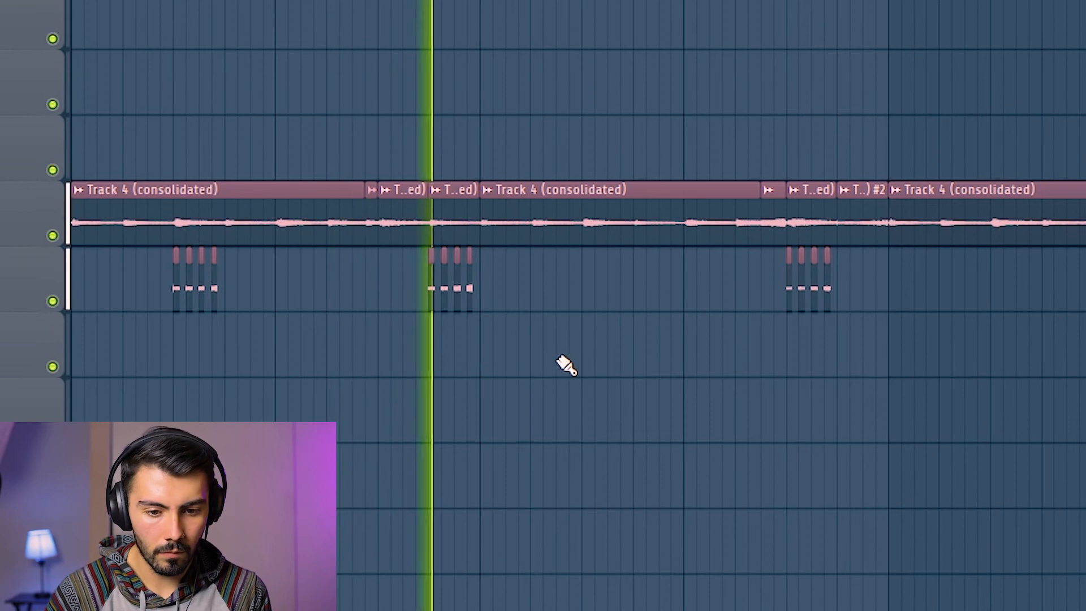
scroll(622, 363, down, 3)
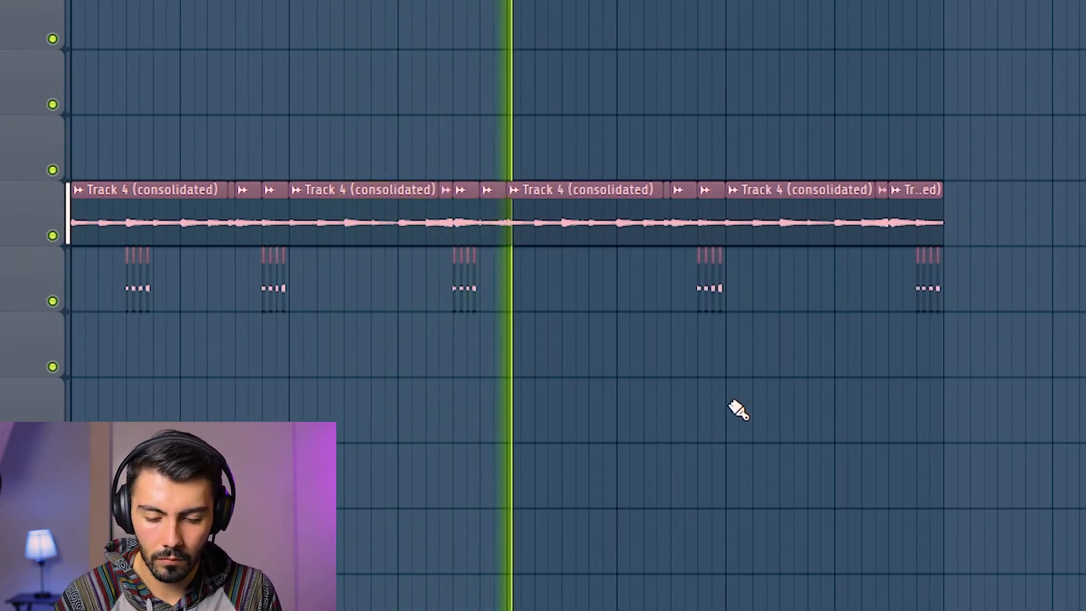
scroll(713, 404, down, 2)
scroll(585, 428, up, 1)
scroll(622, 340, down, 1)
drag(696, 247, 108, 306)
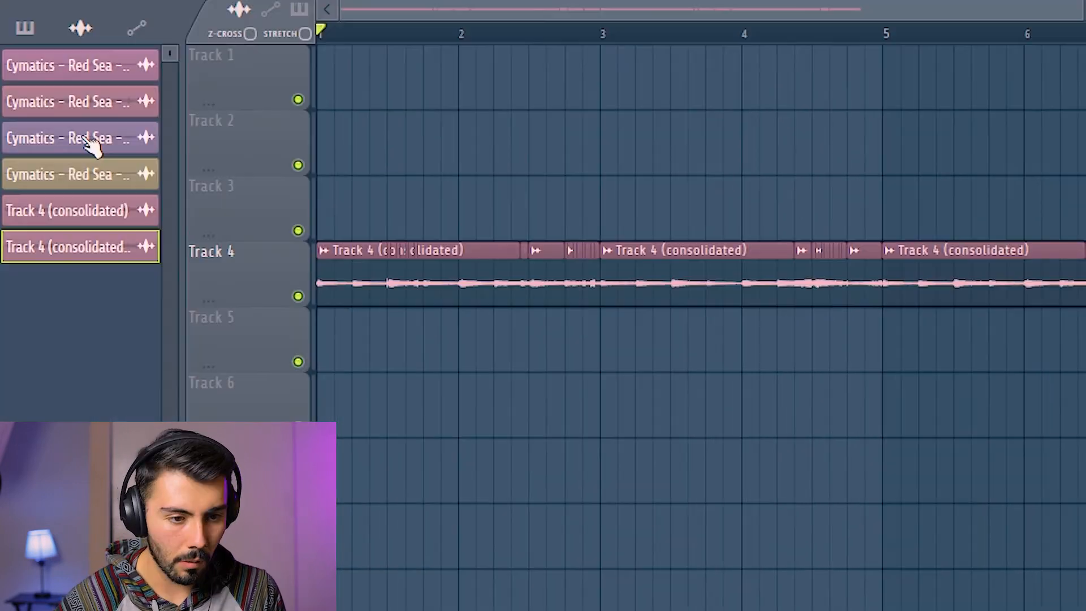
Place the Red Sea Strings on track 5 and Vocals on track 6 from bar 1, and consolidate track 4.
drag(90, 140, 334, 340)
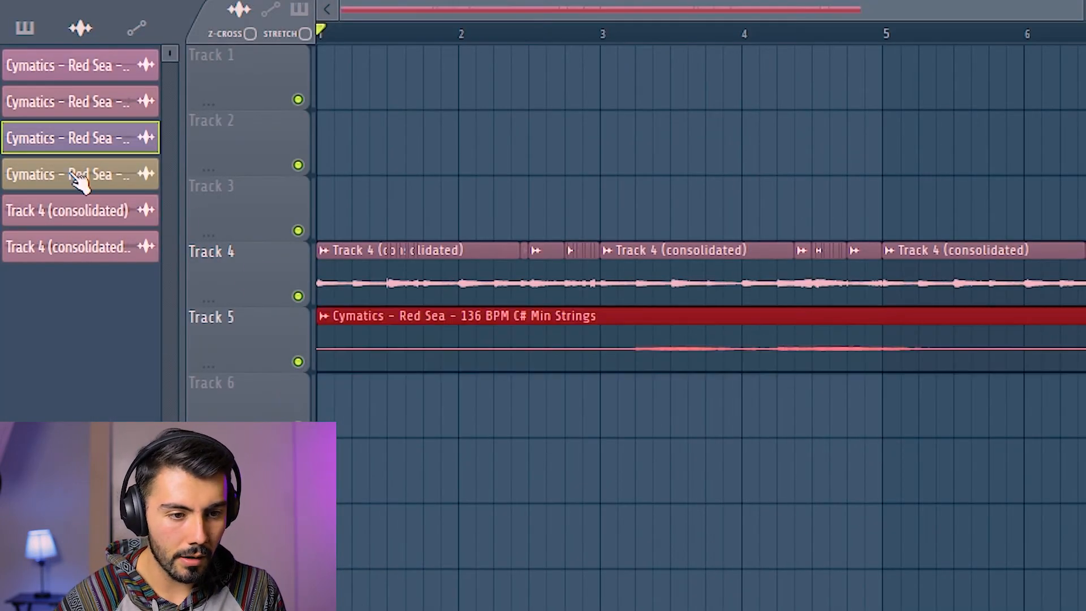
drag(79, 180, 358, 406)
drag(358, 406, 364, 413)
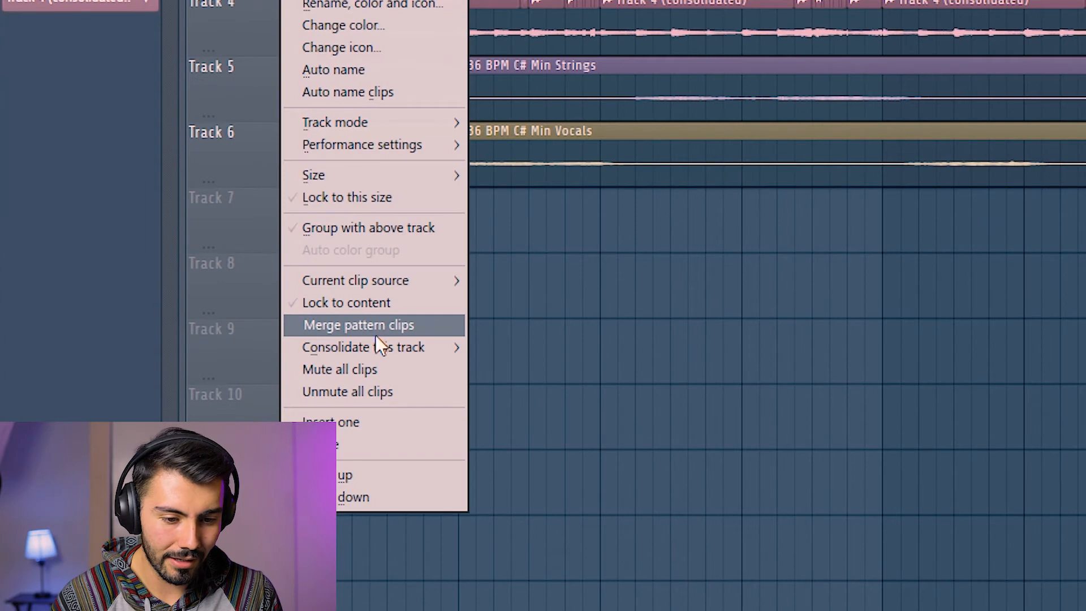
click(508, 349)
click(1003, 586)
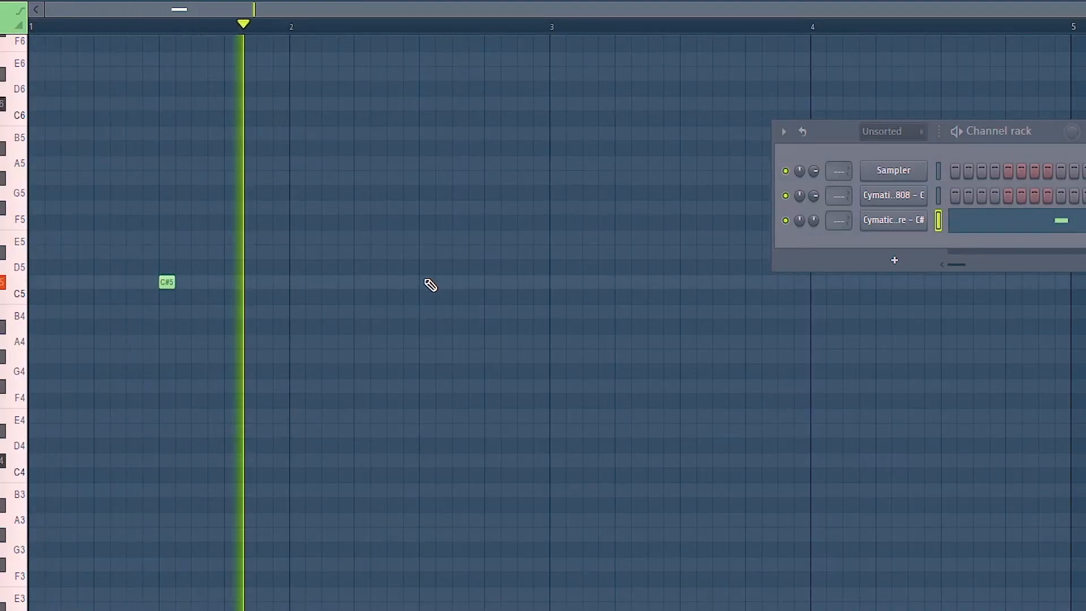
Add C#5 snare notes on beat 3 of bars 2, 3 and 4, and repeat all snare notes over the following bars.
click(427, 282)
click(688, 281)
drag(824, 138, 800, 456)
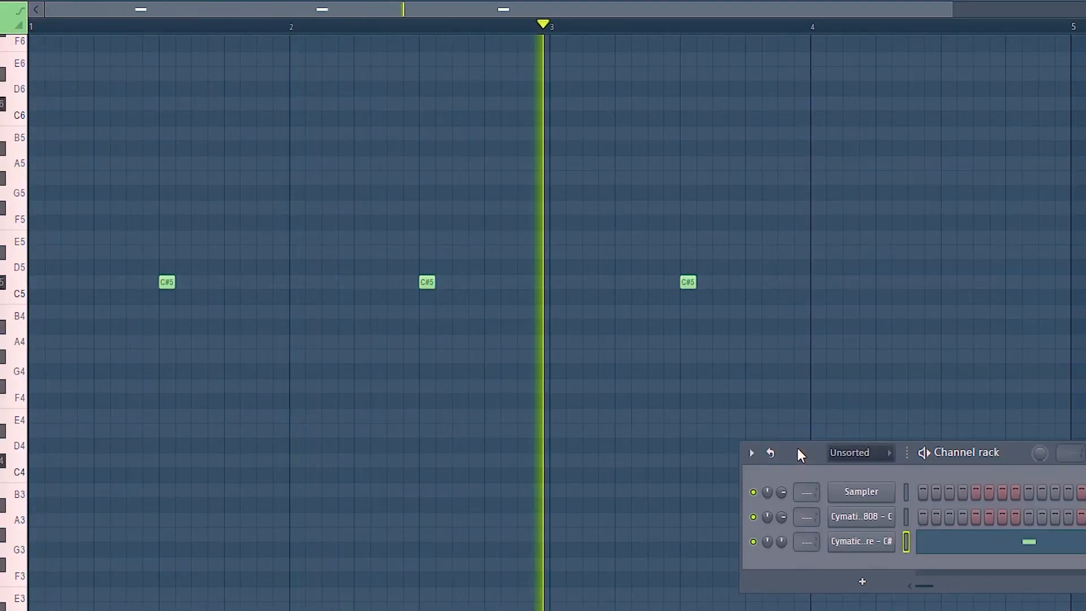
click(949, 282)
scroll(924, 339, down, 2)
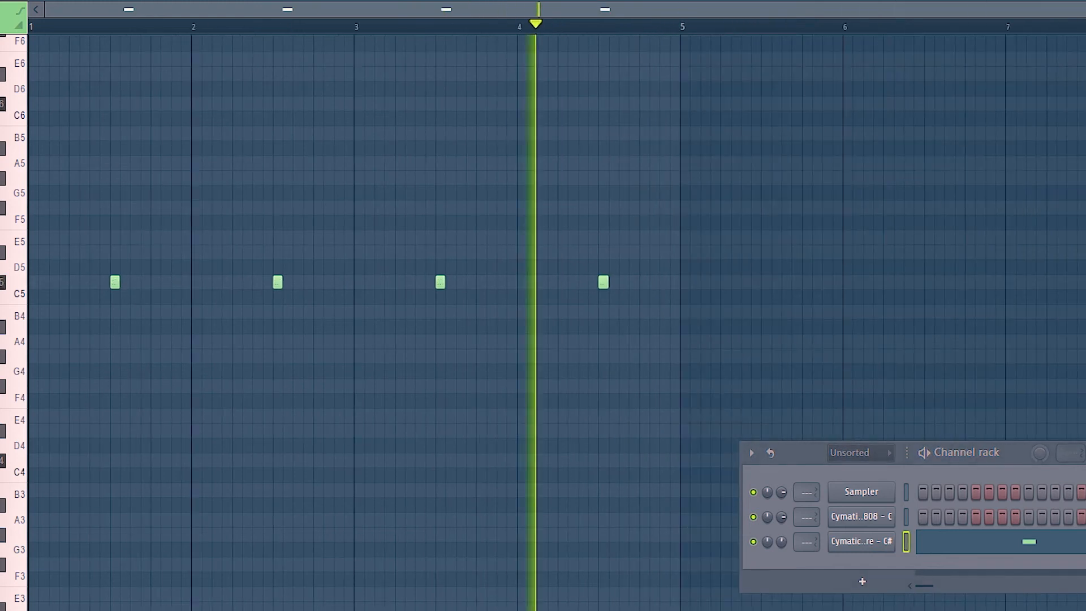
key(ctrl+a)
drag(115, 282, 542, 283)
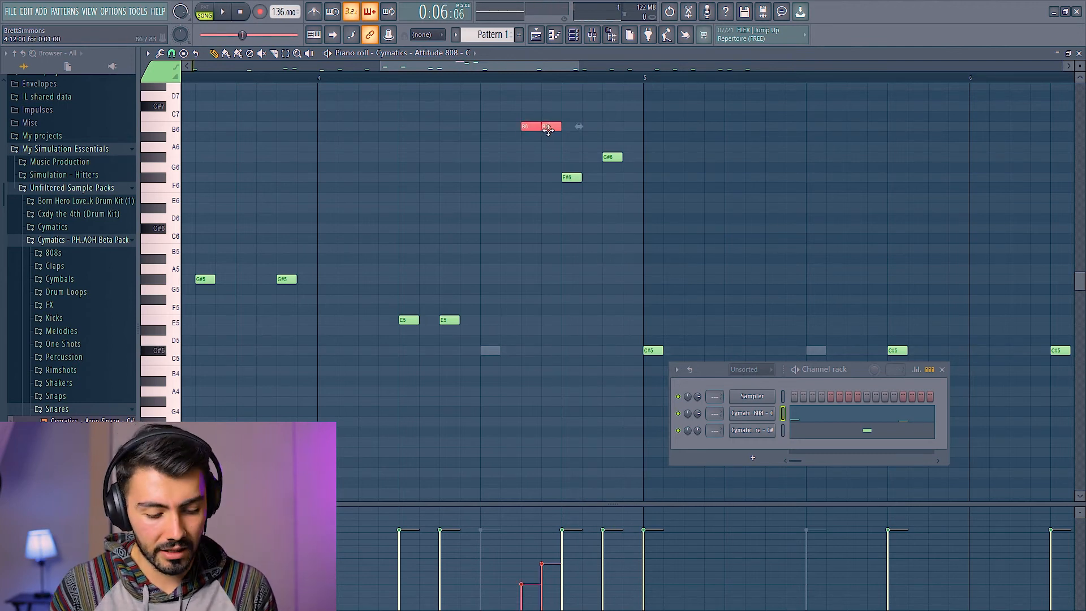
Chop the two selected B6 notes of the Attitude 808 with the Default chopper pattern.
key(alt+u)
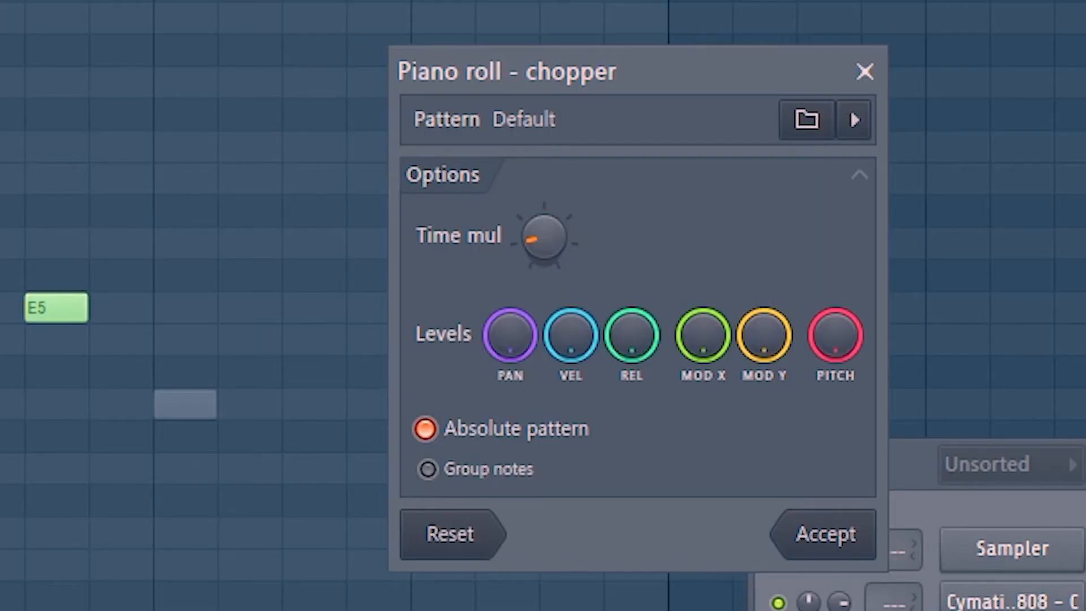
click(827, 540)
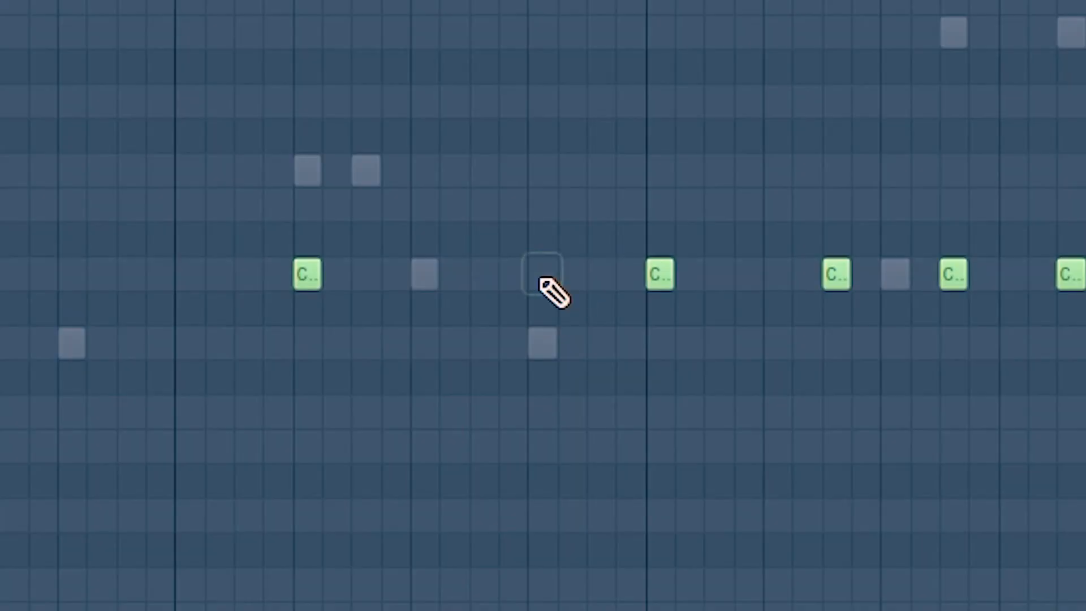
Thin out the C#5 kick notes by deleting surplus hits along the pattern.
right_click(615, 288)
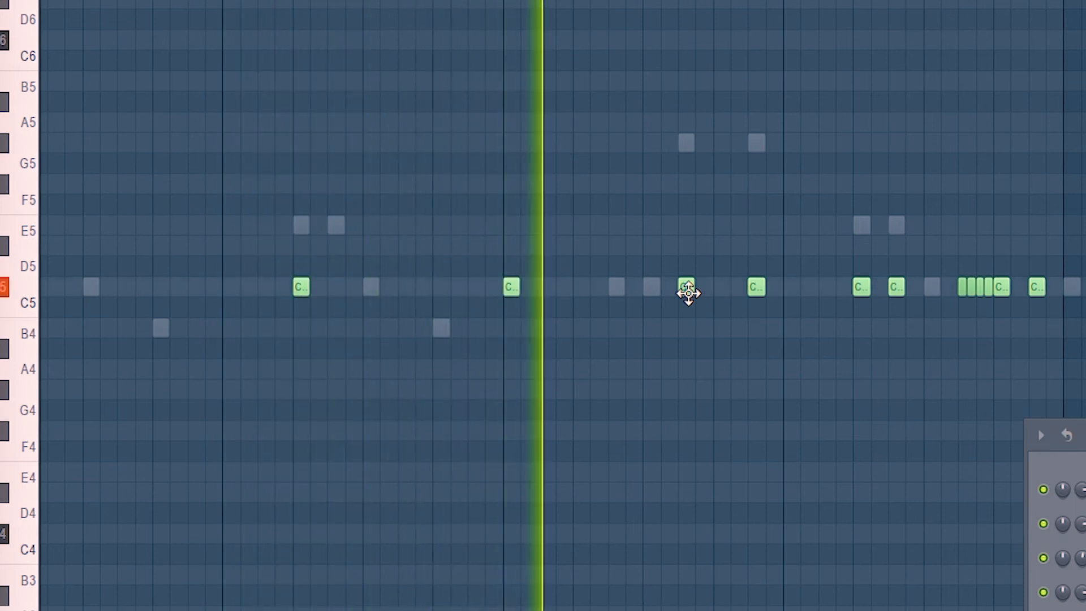
scroll(871, 334, down, 1)
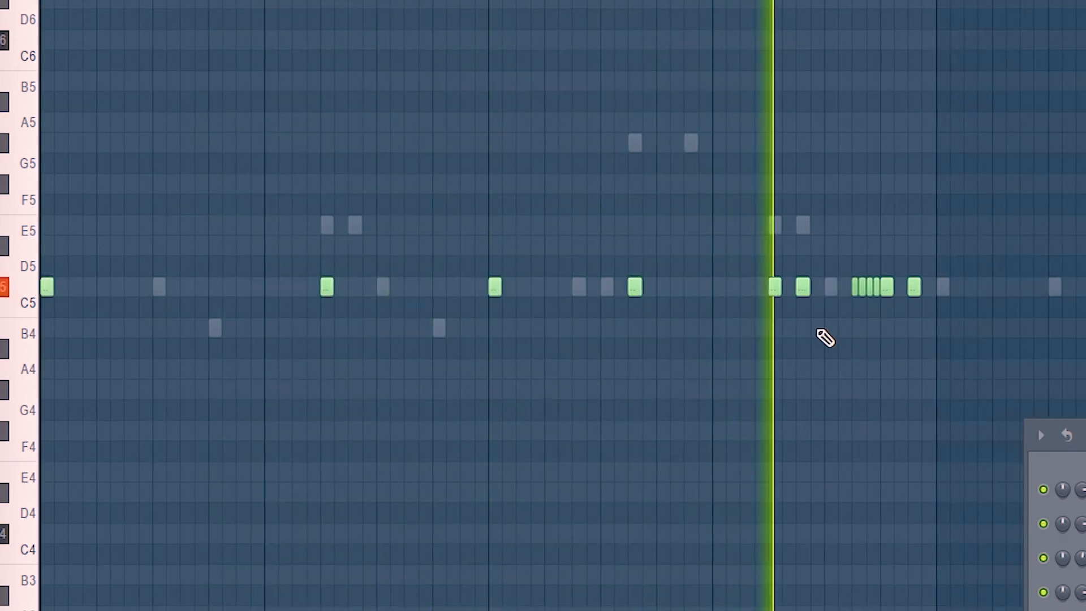
right_click(803, 287)
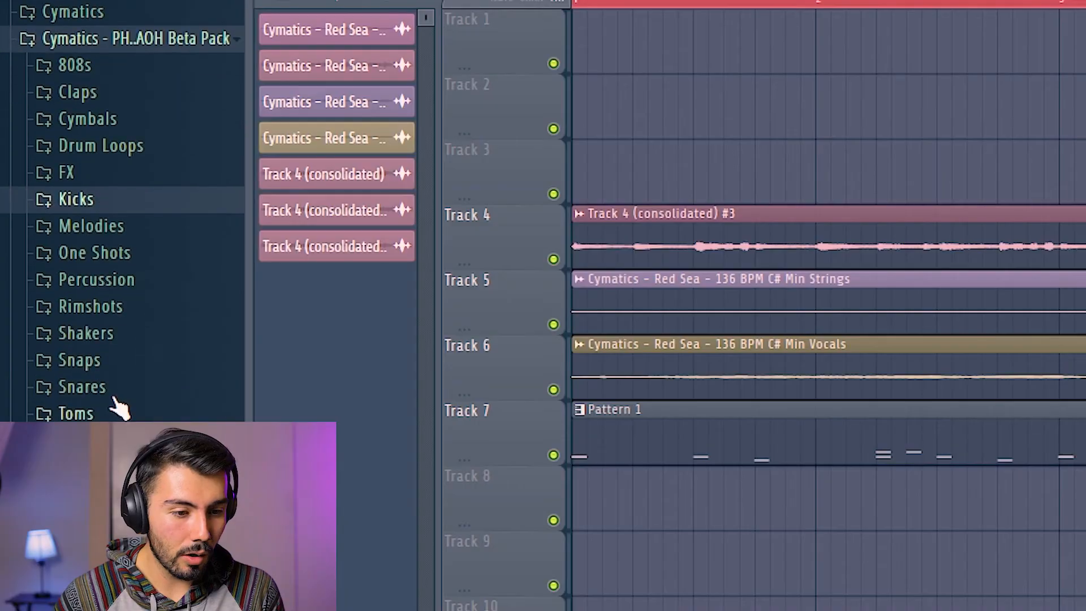
Preview the Dumbo Hihat Loop - 130 BPM from the Drum Loops and place it on track 8 at bar 1.
click(100, 145)
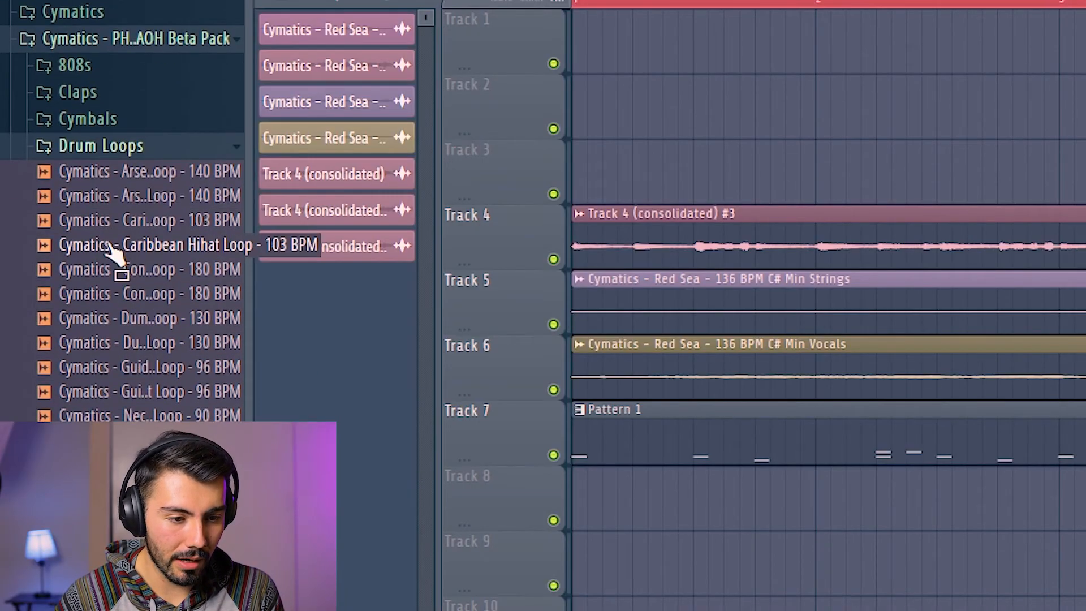
click(131, 345)
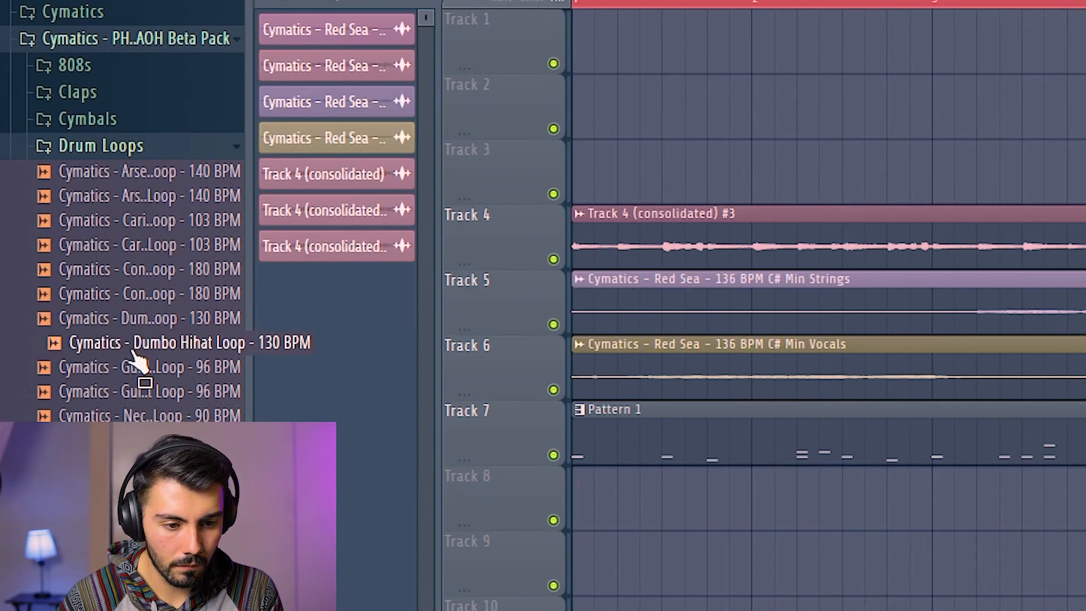
drag(134, 357, 583, 498)
ctrl+scroll(165, 373, up, 3)
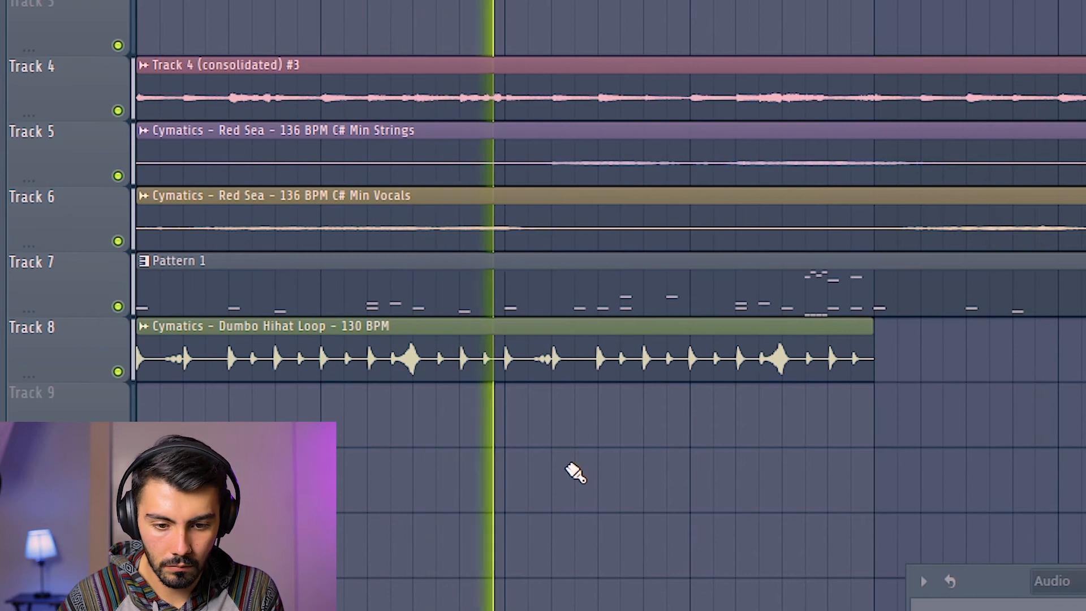
Add single Hihat channel notes to the pattern, on the same row as the ghosted kick notes.
key(space)
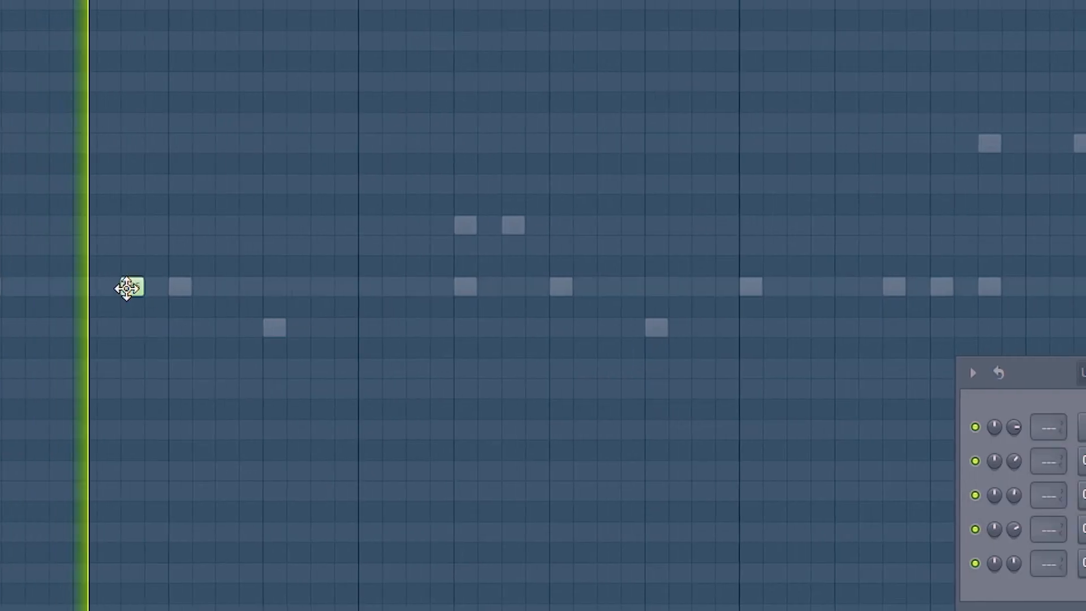
click(701, 289)
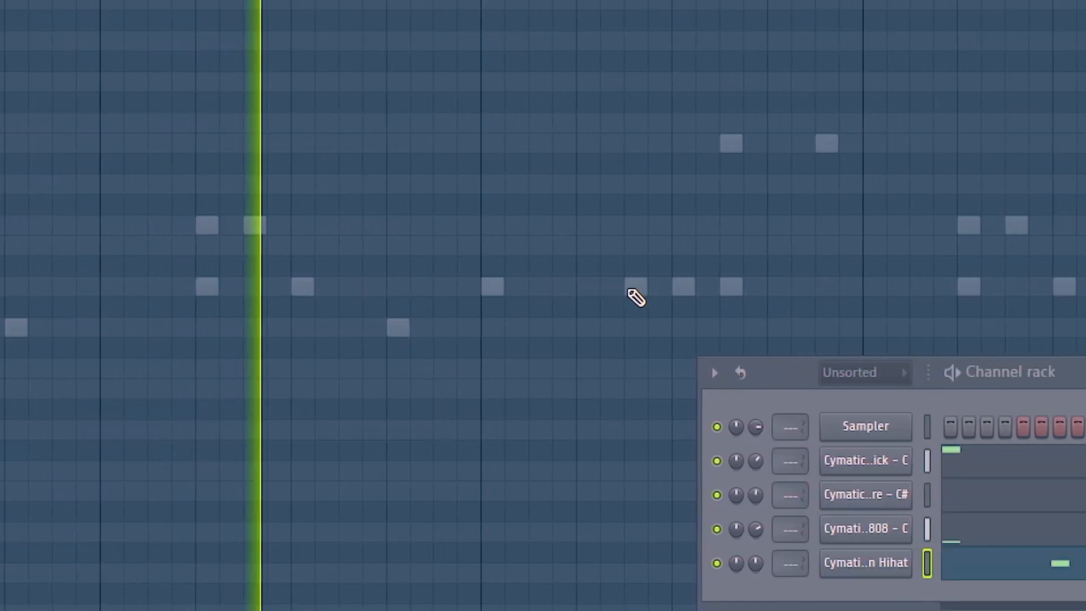
scroll(557, 292, down, 2)
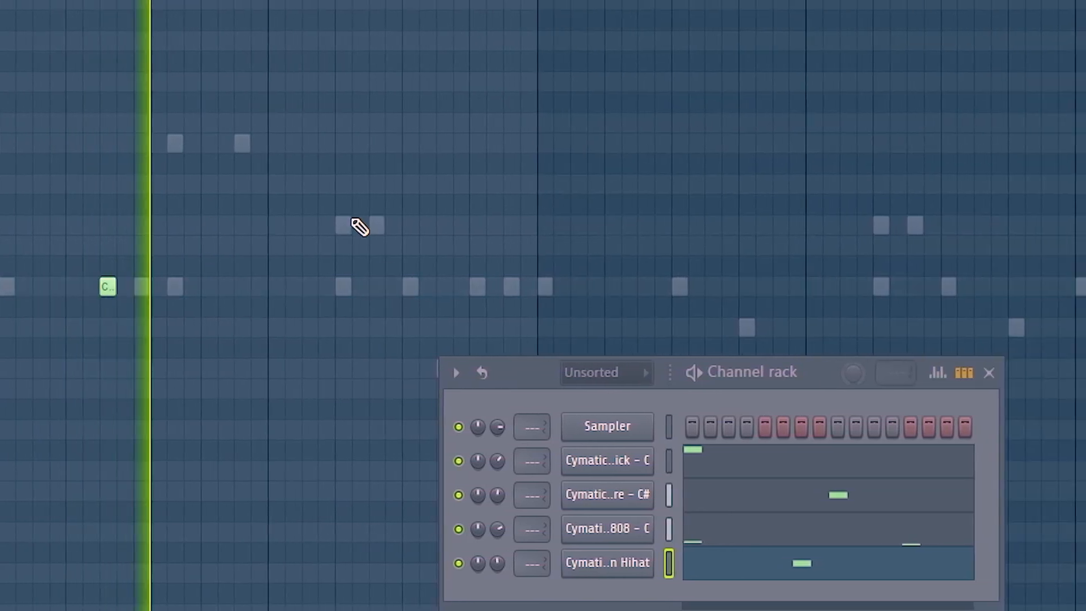
scroll(509, 227, down, 2)
scroll(529, 236, up, 1)
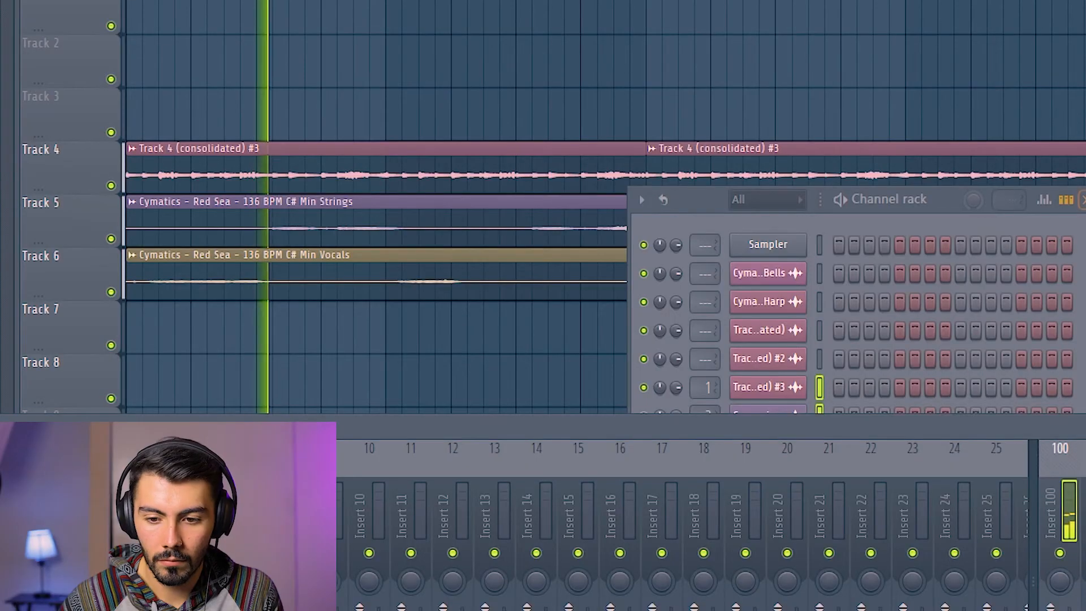
Close the Channel rack and review the extended arrangement on tracks 4 to 8 during playback.
click(1083, 200)
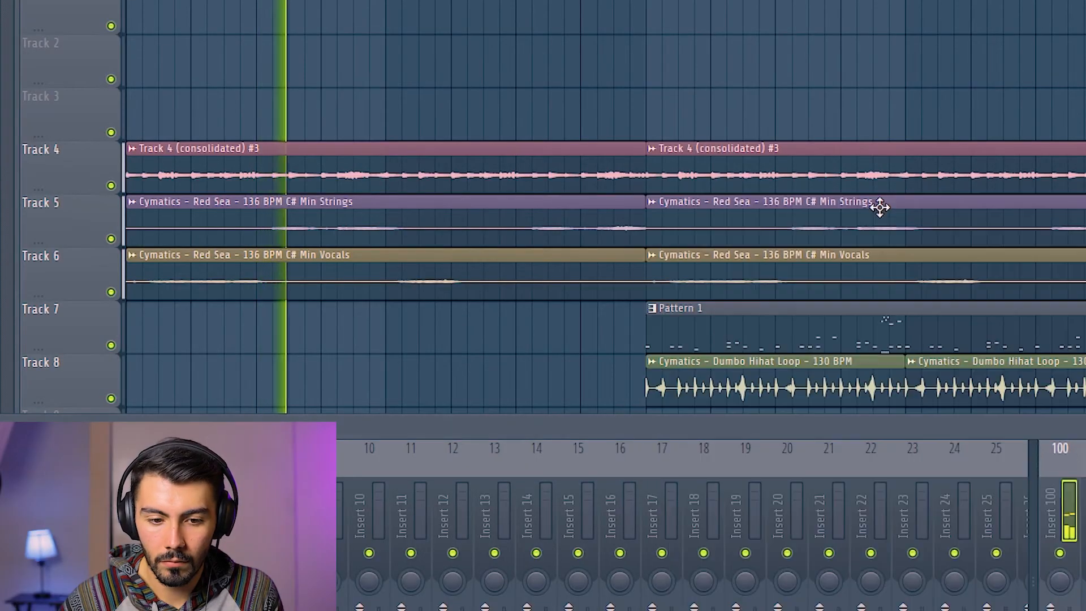
scroll(553, 199, down, 1)
scroll(594, 160, up, 1)
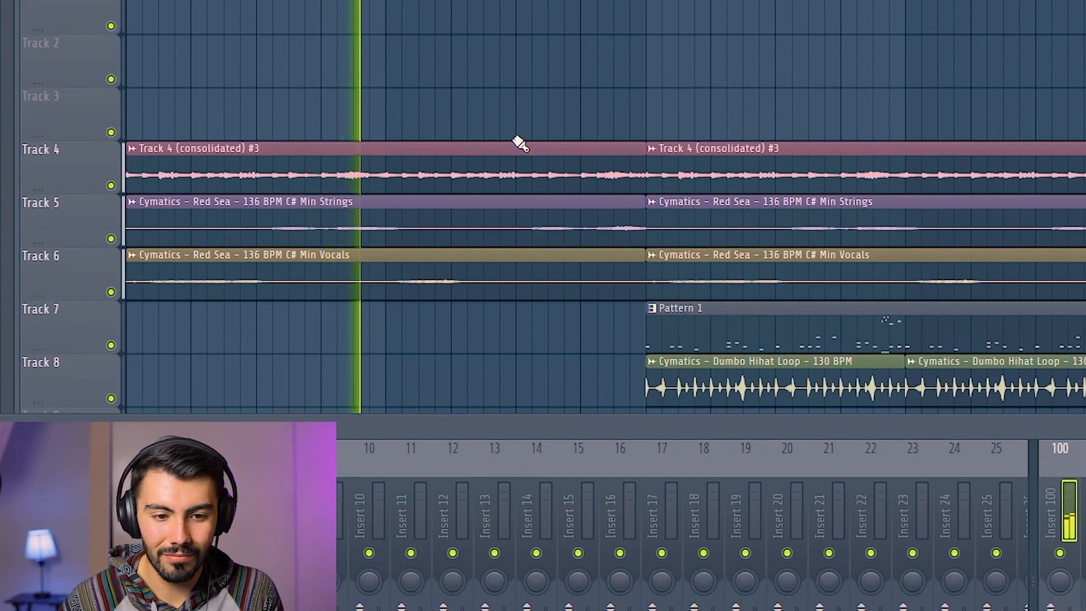